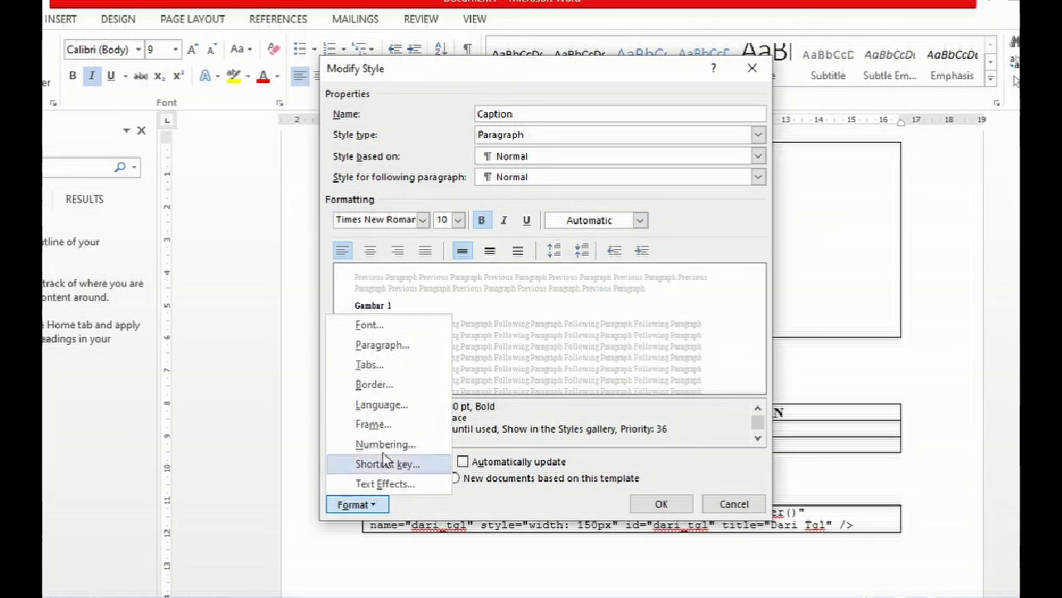
Step: Modify the Caption style to use 0 pt spacing after the paragraph and centered alignment
{"action": "left_click", "coordinate": [383, 345]}
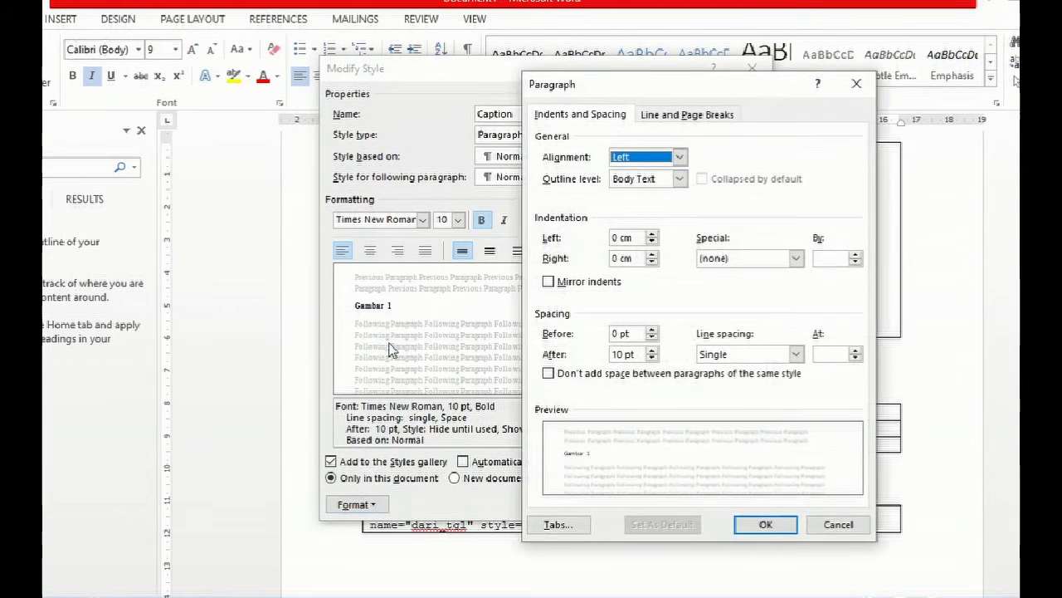
{"action": "left_click", "coordinate": [653, 358]}
{"action": "left_click", "coordinate": [652, 358]}
{"action": "left_click", "coordinate": [652, 358]}
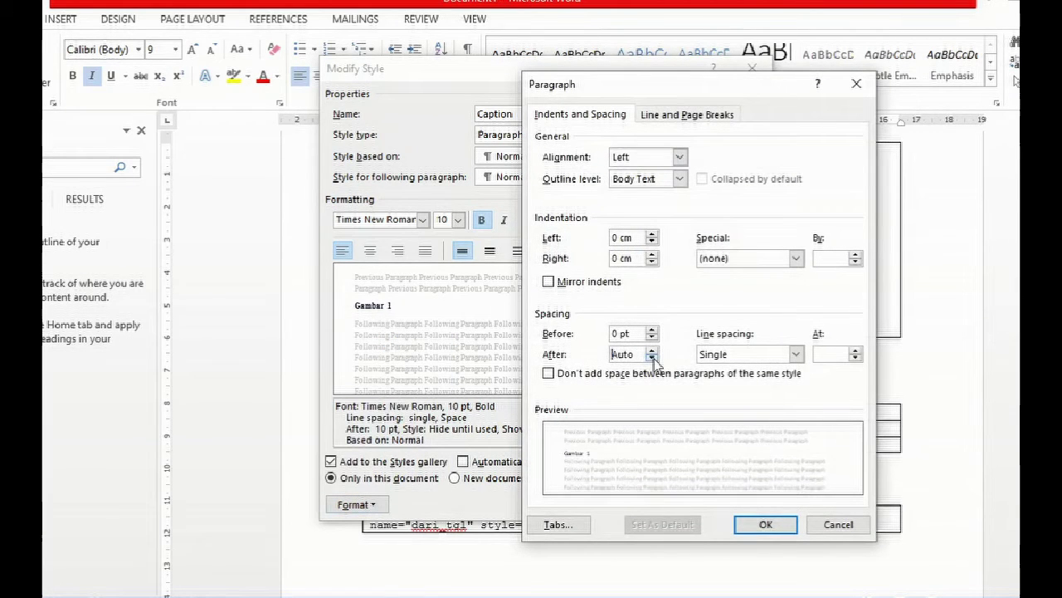
{"action": "left_click", "coordinate": [652, 349]}
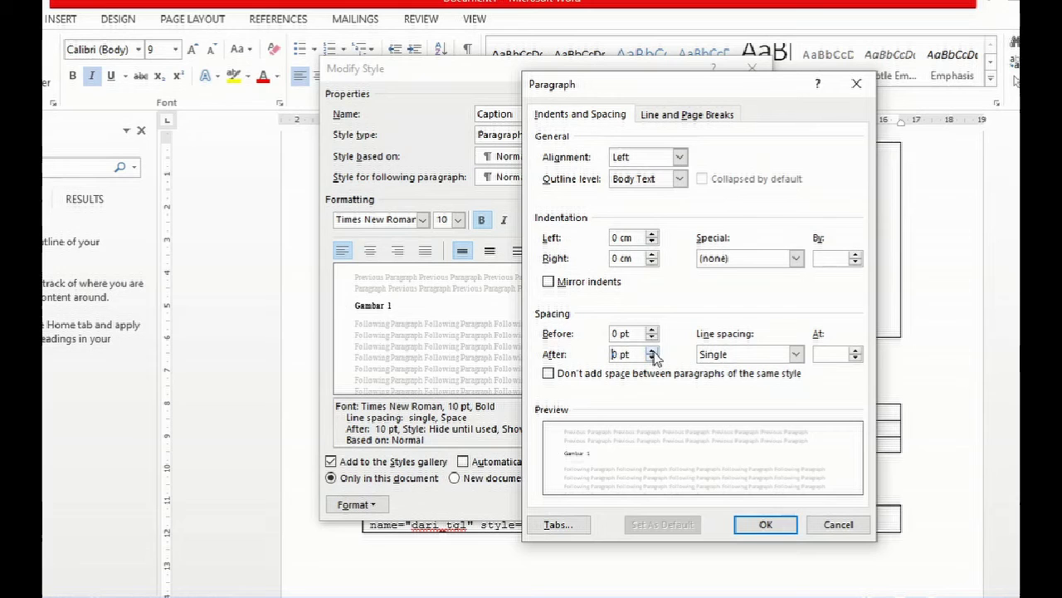
{"action": "left_click", "coordinate": [753, 526]}
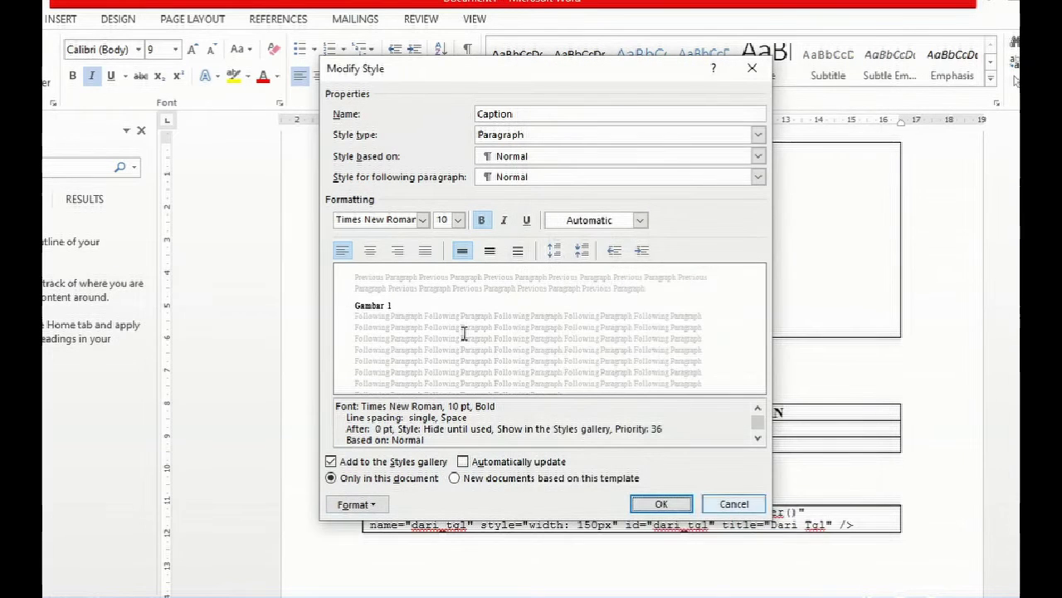
{"action": "left_click", "coordinate": [370, 249]}
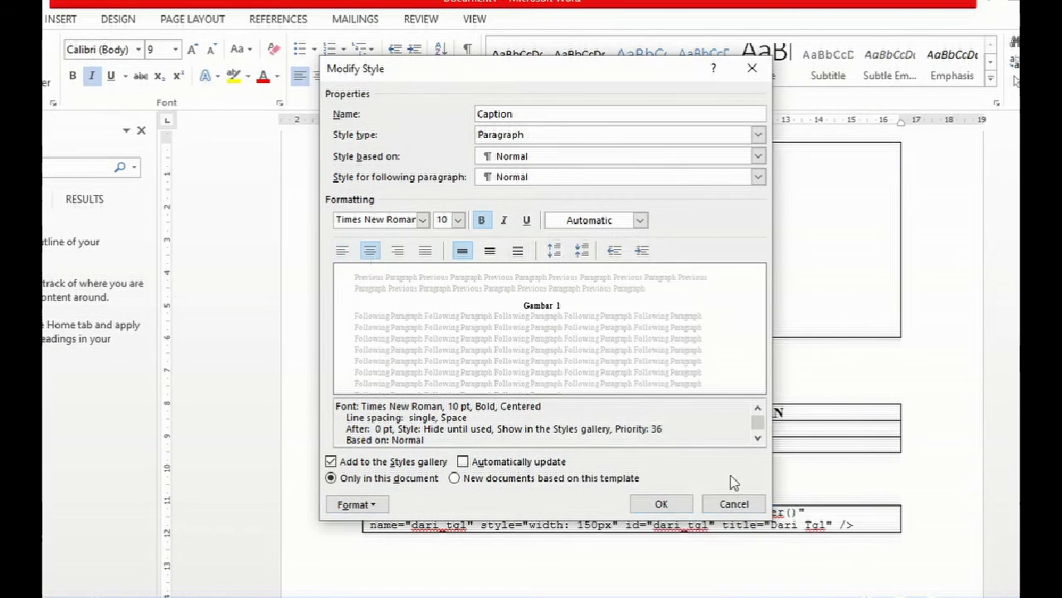
{"action": "left_click", "coordinate": [662, 506]}
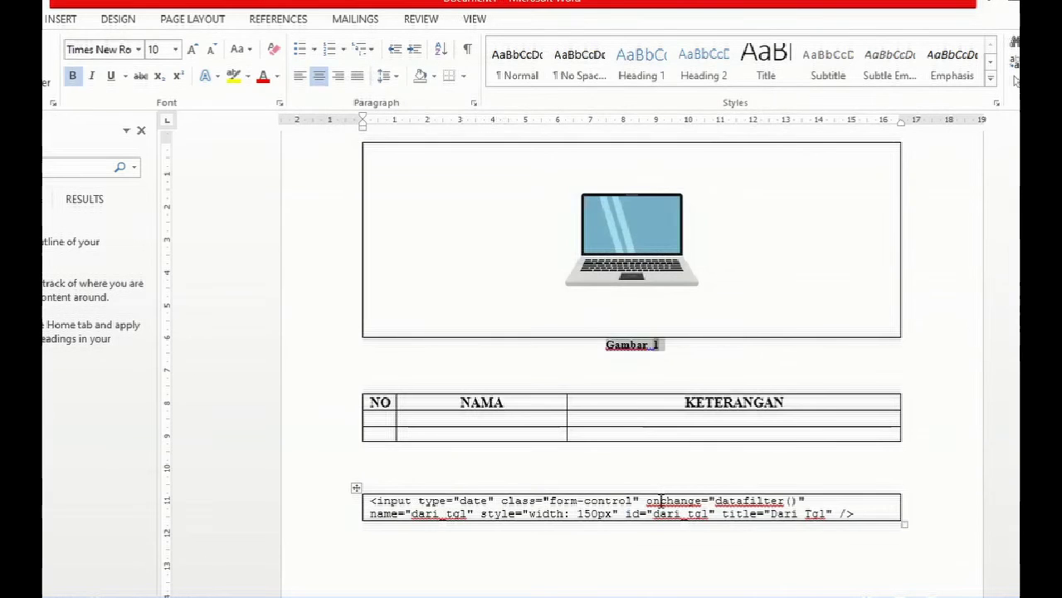
Step: Remove the extra space between "Gambar" and its number in the caption below the laptop picture
{"action": "key", "text": "Down"}
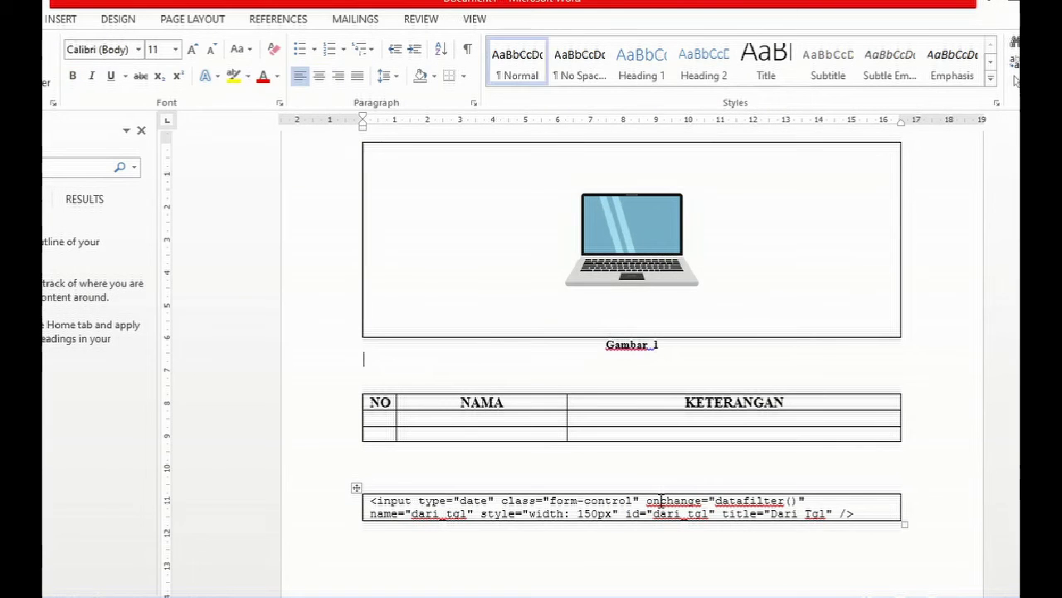
{"action": "key", "text": "Left"}
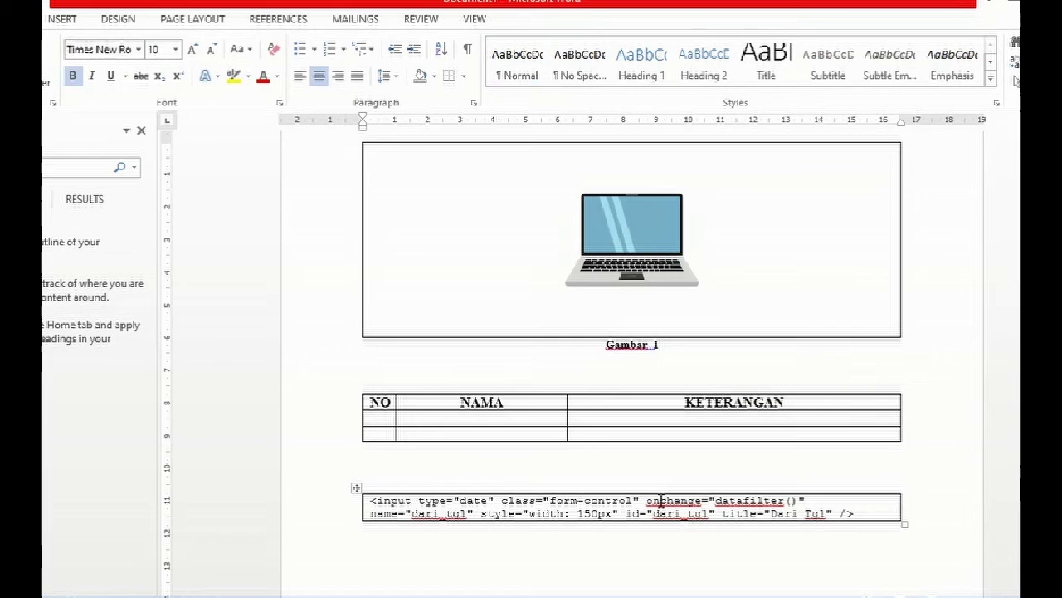
{"action": "key", "text": "shift+Left"}
{"action": "key", "text": "Right"}
{"action": "key", "text": "shift+Left"}
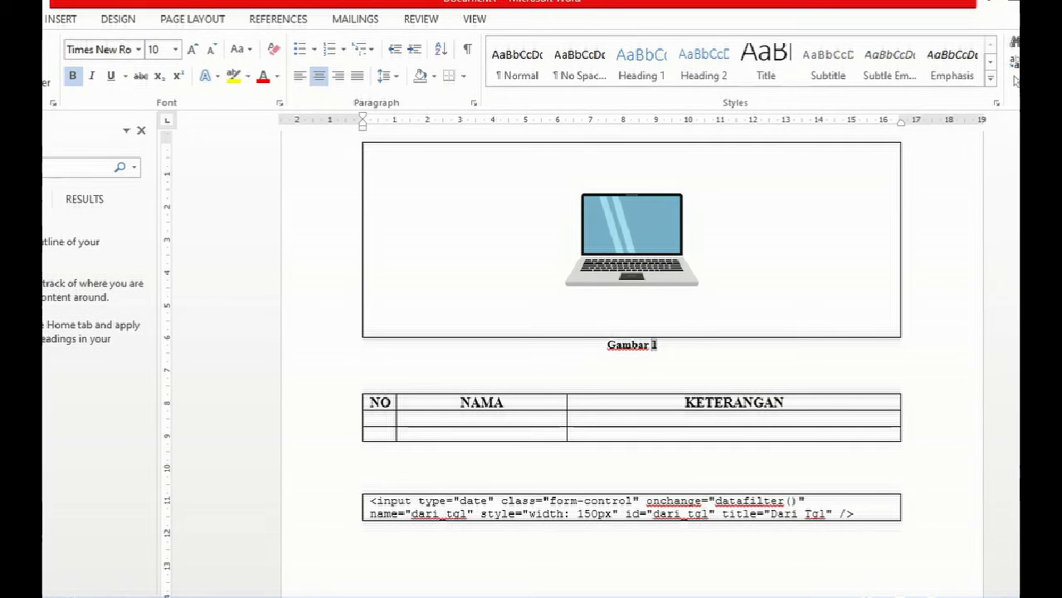
Step: Add the description "laptop" in non-bold text after the number in the picture caption
{"action": "key", "text": "Right"}
{"action": "type", "text": "la"}
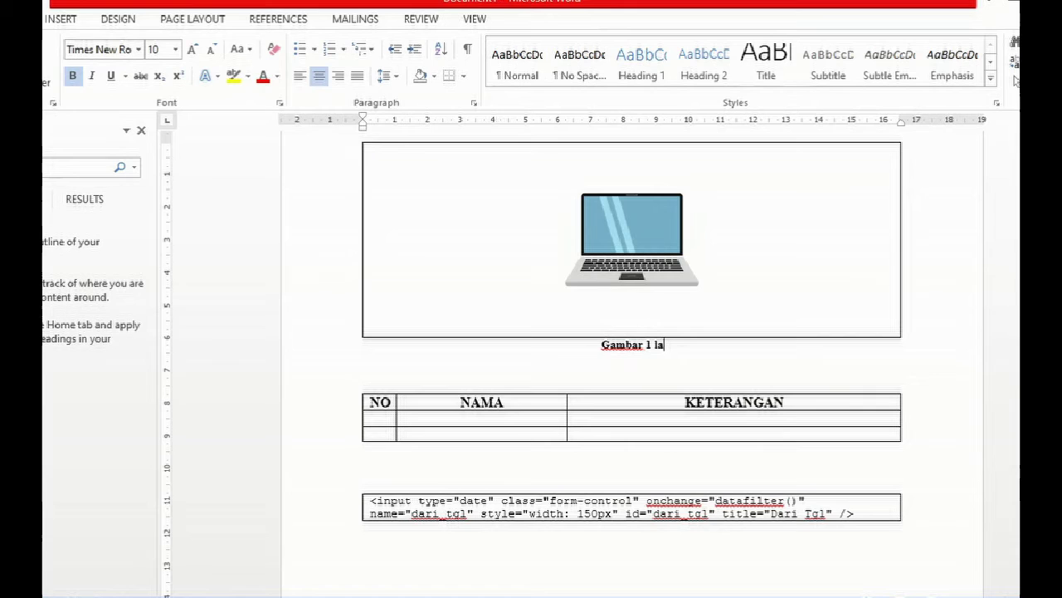
{"action": "key", "text": "BackSpace"}
{"action": "key", "text": "BackSpace"}
{"action": "left_click", "coordinate": [72, 76]}
{"action": "type", "text": "l"}
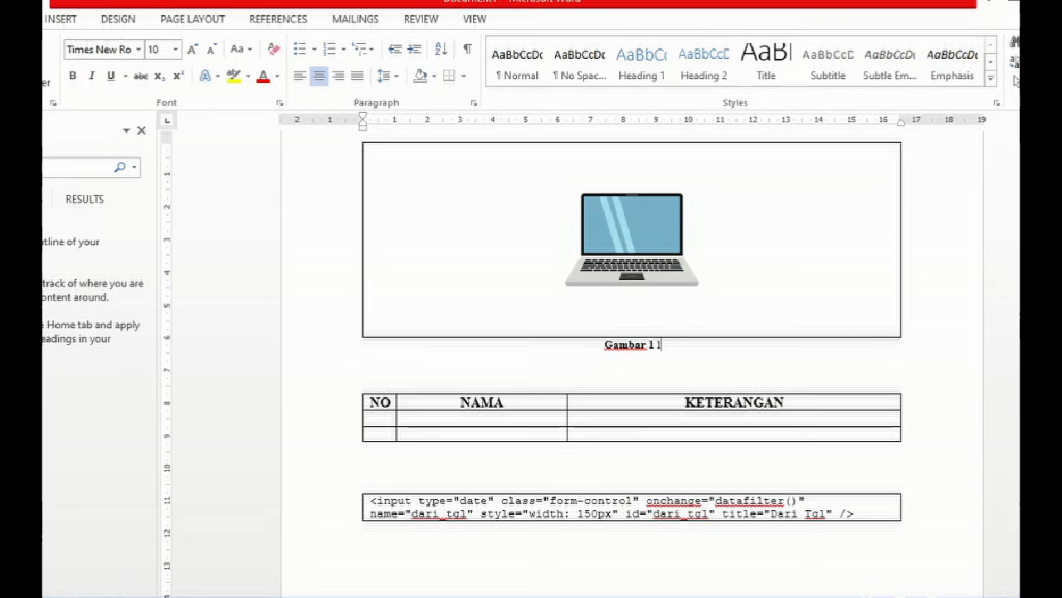
{"action": "type", "text": "aptop"}
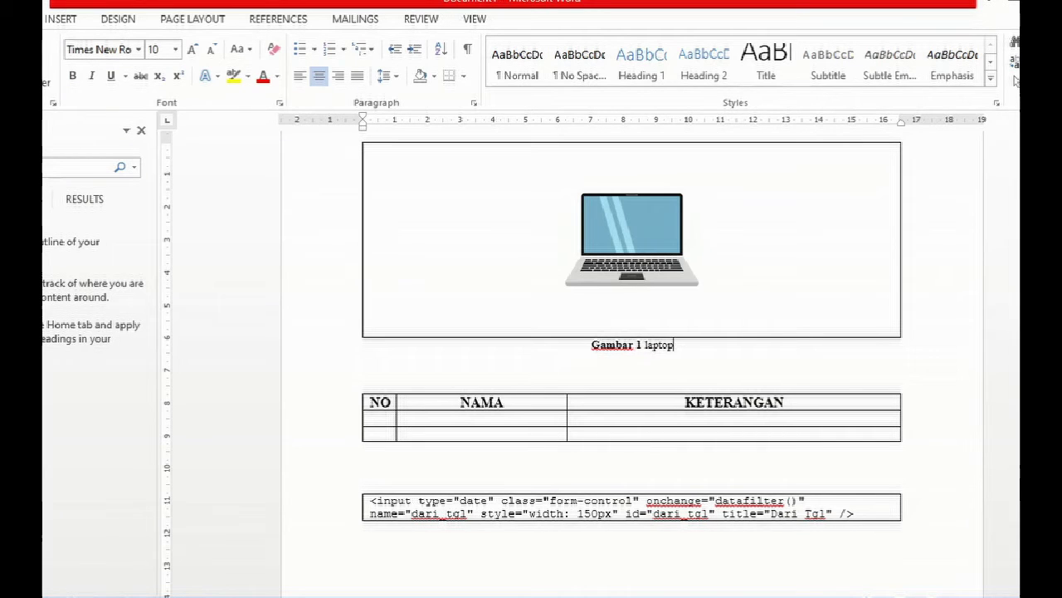
{"action": "key", "text": "Return"}
{"action": "key", "text": "BackSpace"}
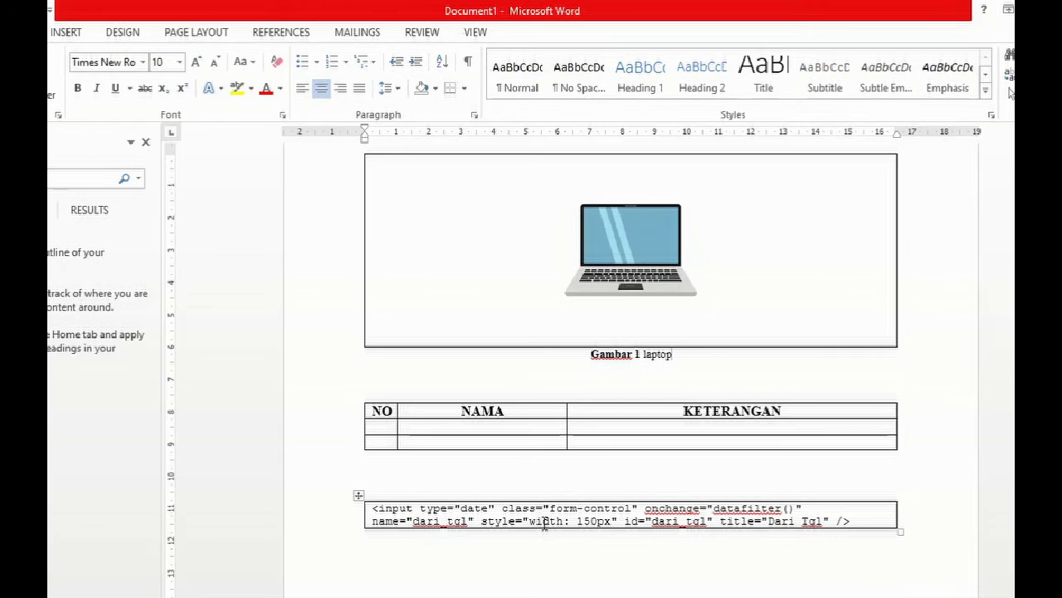
Step: Insert a caption above the NO/NAMA/KETERANGAN table using a new label named "Tabel"
{"action": "left_click", "coordinate": [422, 395]}
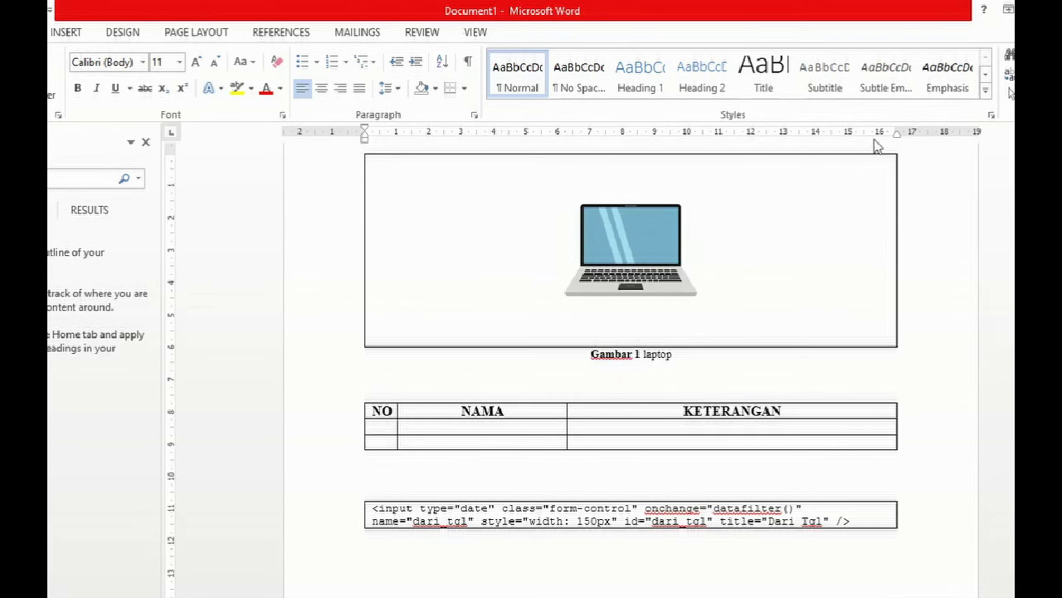
{"action": "left_click", "coordinate": [283, 32]}
{"action": "left_click", "coordinate": [653, 96]}
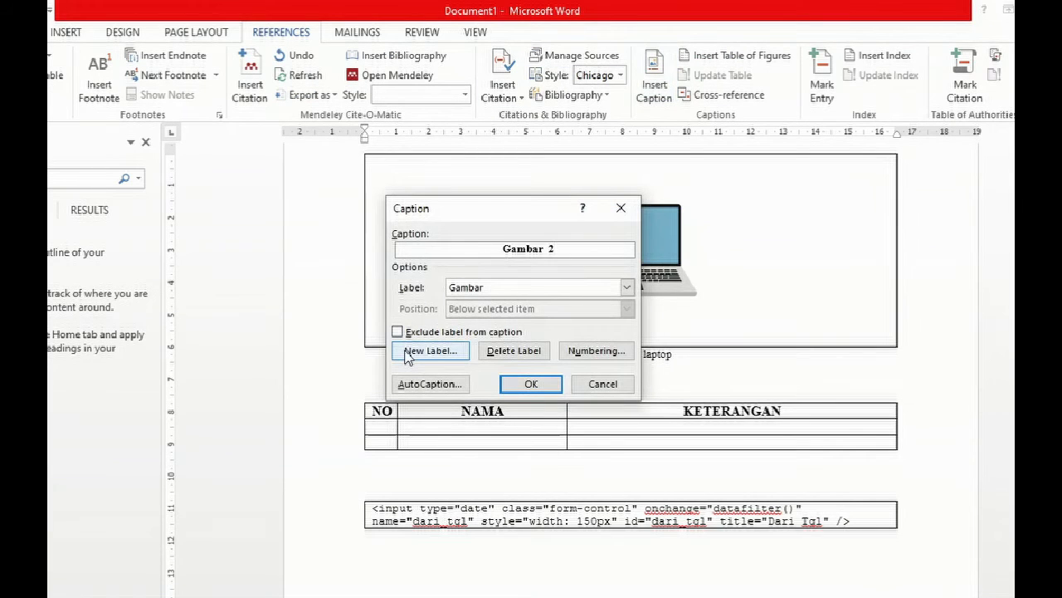
{"action": "left_click", "coordinate": [408, 353]}
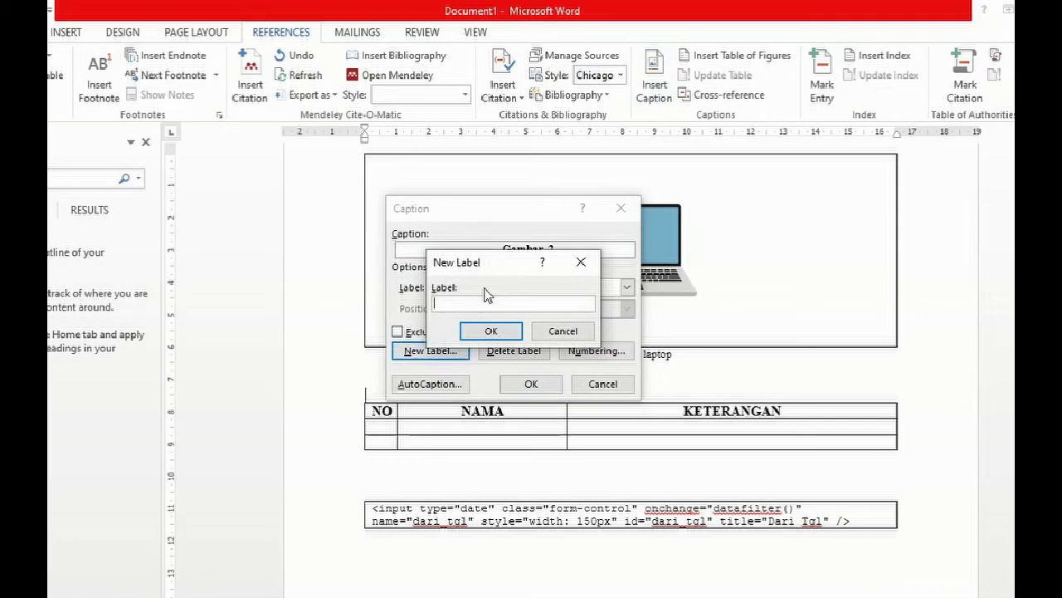
{"action": "type", "text": "Tabel"}
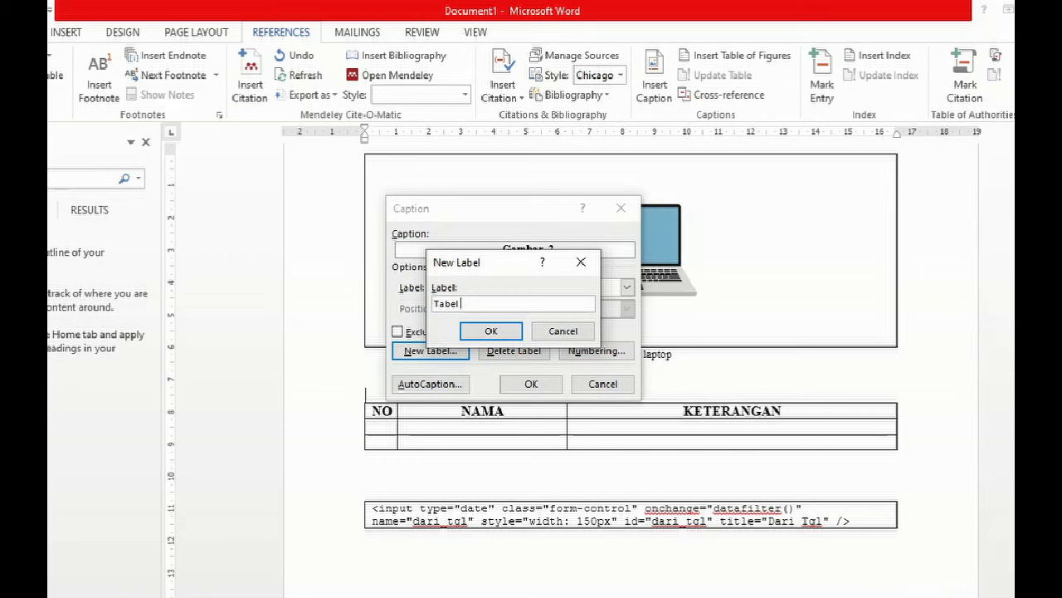
{"action": "left_click", "coordinate": [492, 333]}
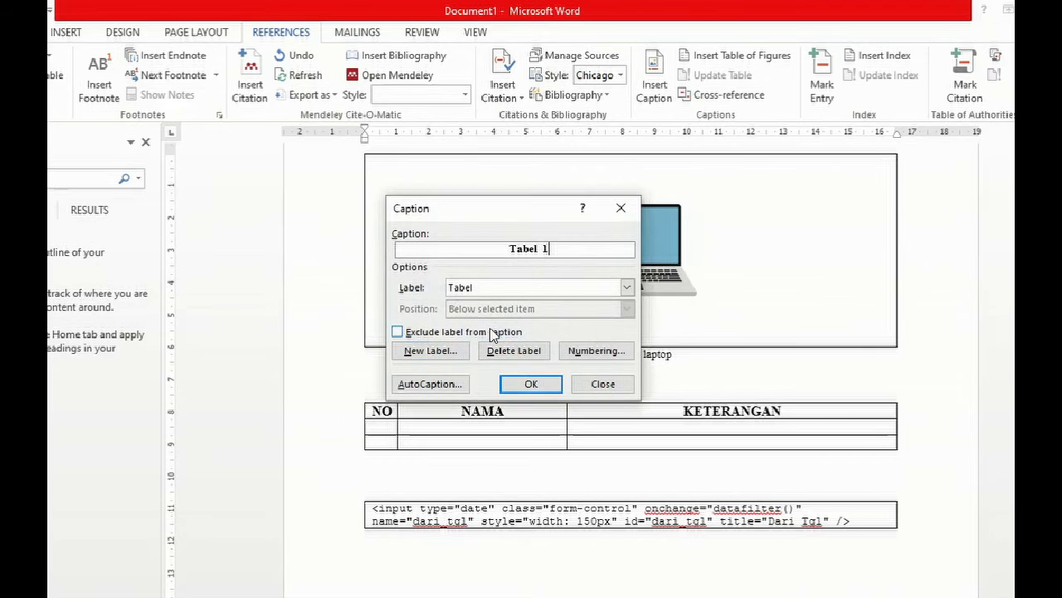
{"action": "left_click", "coordinate": [529, 386]}
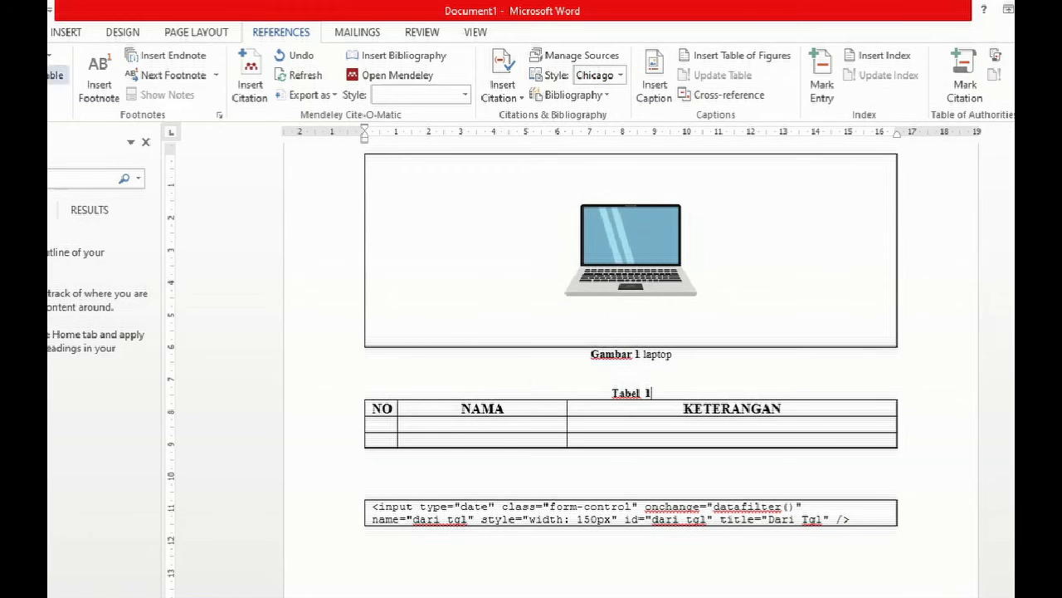
Step: Left-align the table caption, tidy its number spacing and add the non-bold description "blabla"
{"action": "left_click", "coordinate": [24, 32]}
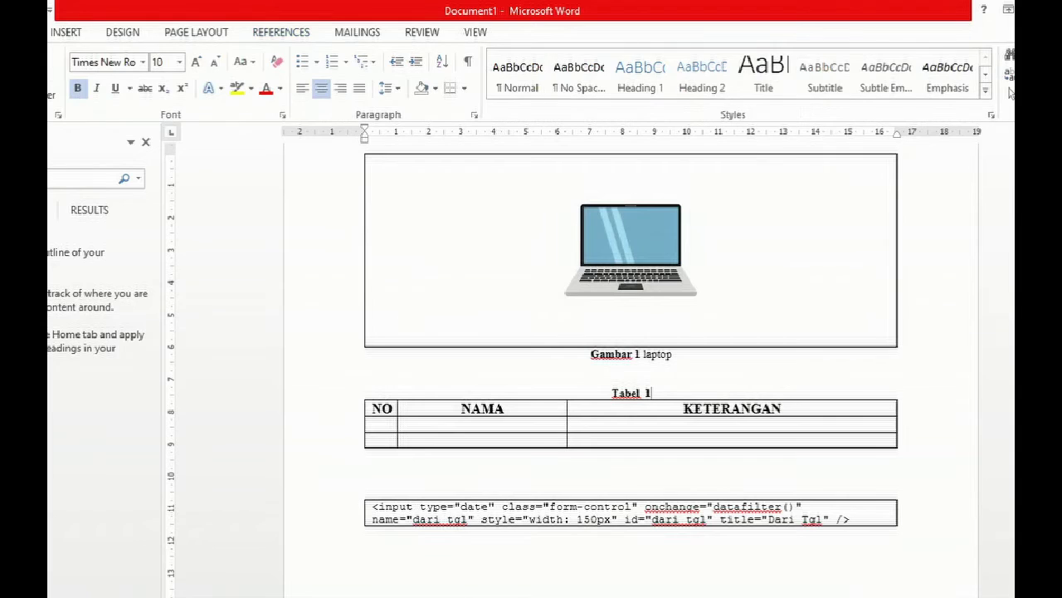
{"action": "left_click", "coordinate": [302, 89]}
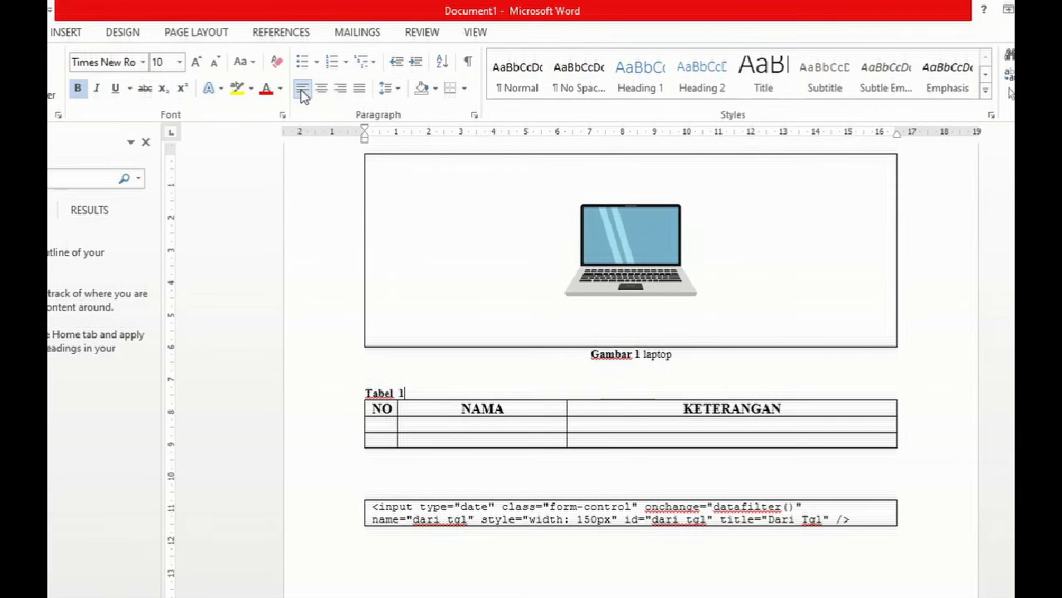
{"action": "key", "text": "Left"}
{"action": "key", "text": "Right"}
{"action": "left_click", "coordinate": [77, 88]}
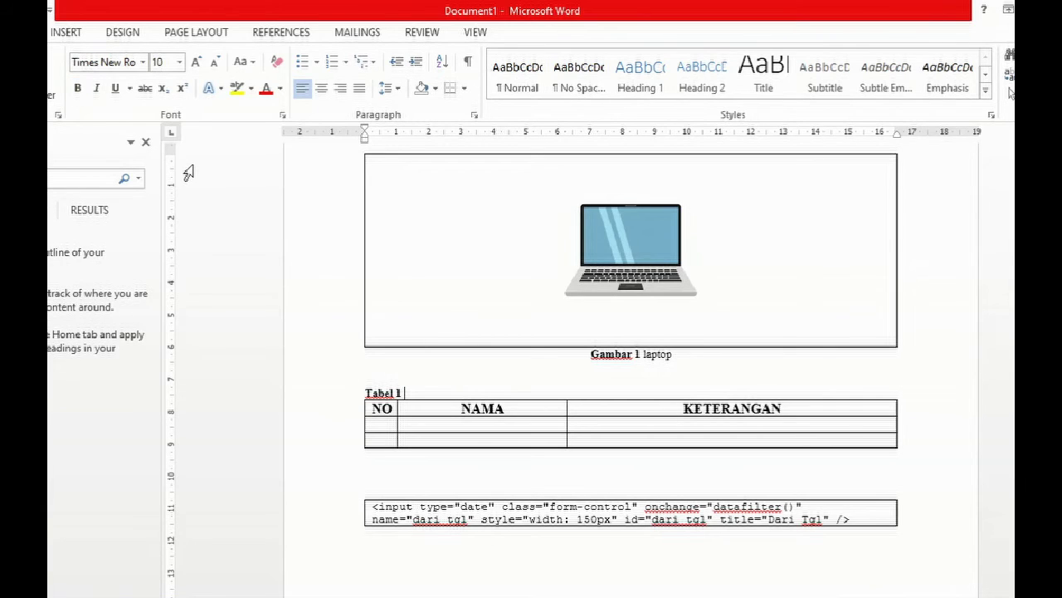
{"action": "type", "text": "blabla"}
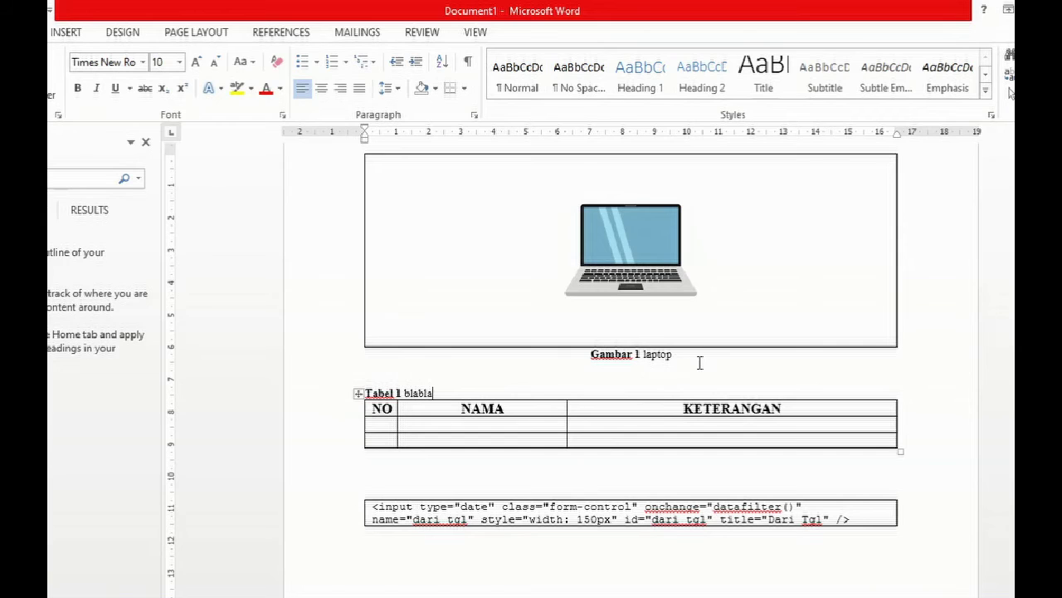
Step: Preview the Caption style from the style gallery on the laptop picture's caption without applying it
{"action": "left_click_drag", "start_coordinate": [699, 360], "coordinate": [599, 355]}
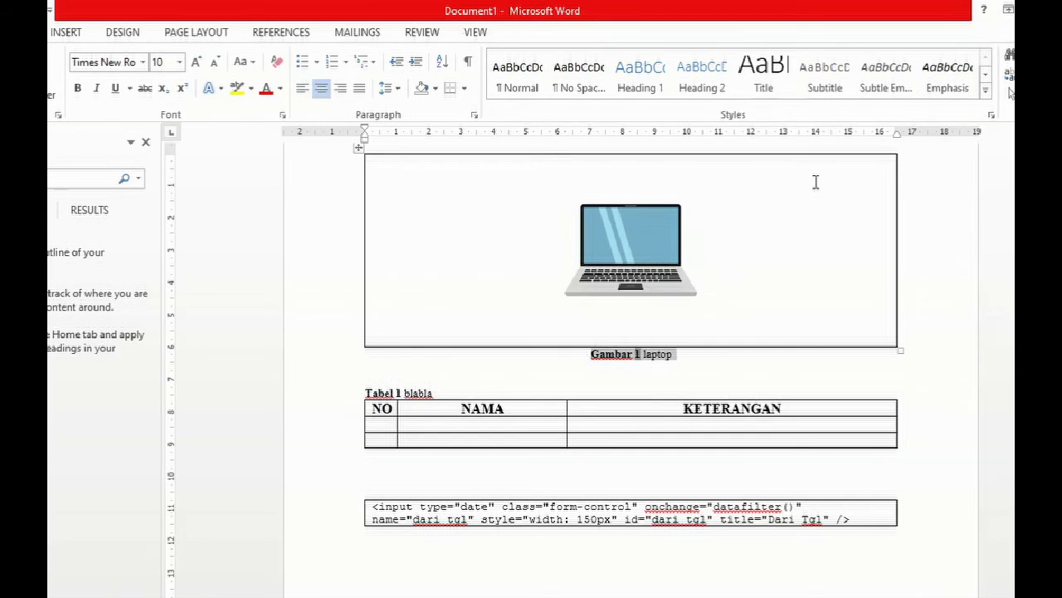
{"action": "left_click", "coordinate": [985, 90]}
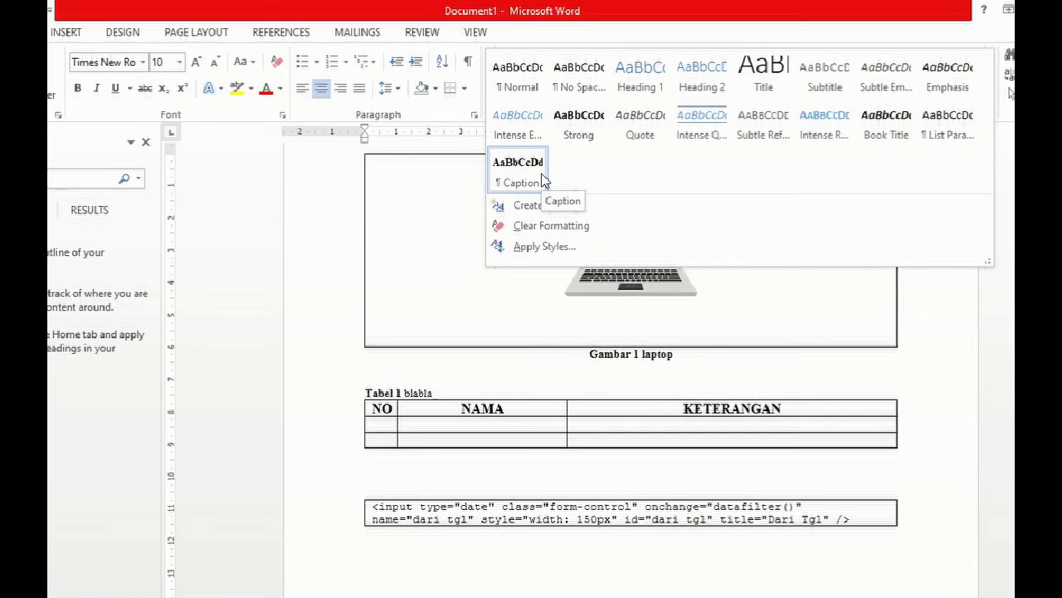
{"action": "left_click", "coordinate": [509, 388]}
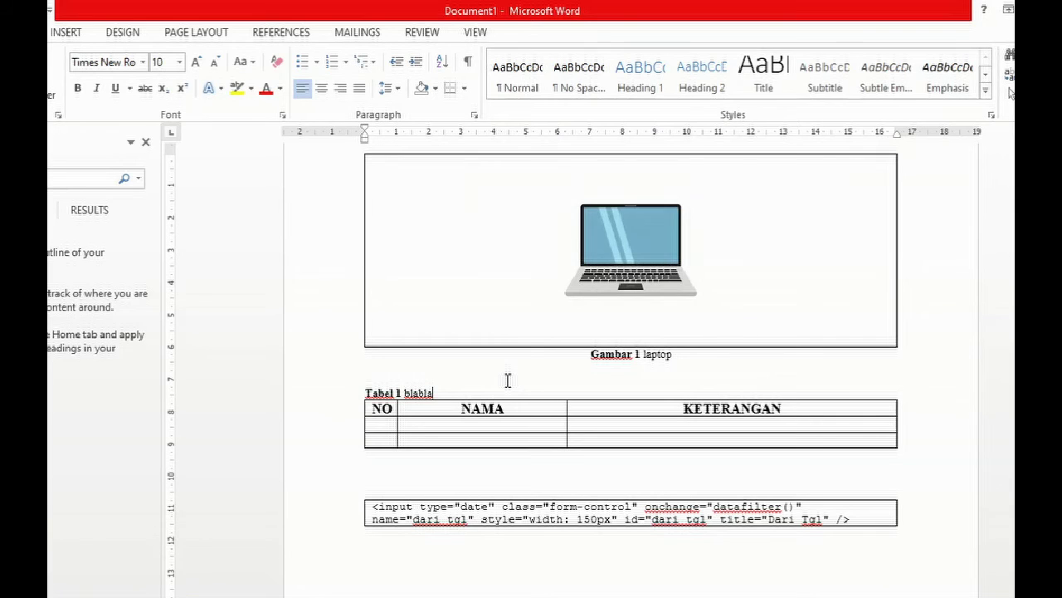
{"action": "left_click", "coordinate": [622, 355]}
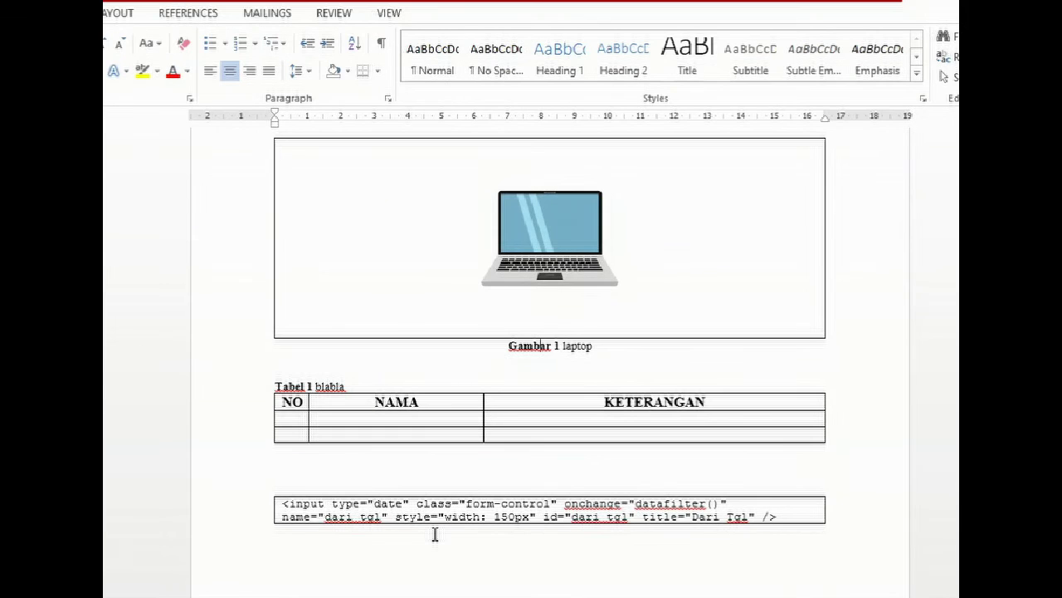
Step: Insert a caption below the code box using a new label named "Kode Program"
{"action": "left_click", "coordinate": [435, 535]}
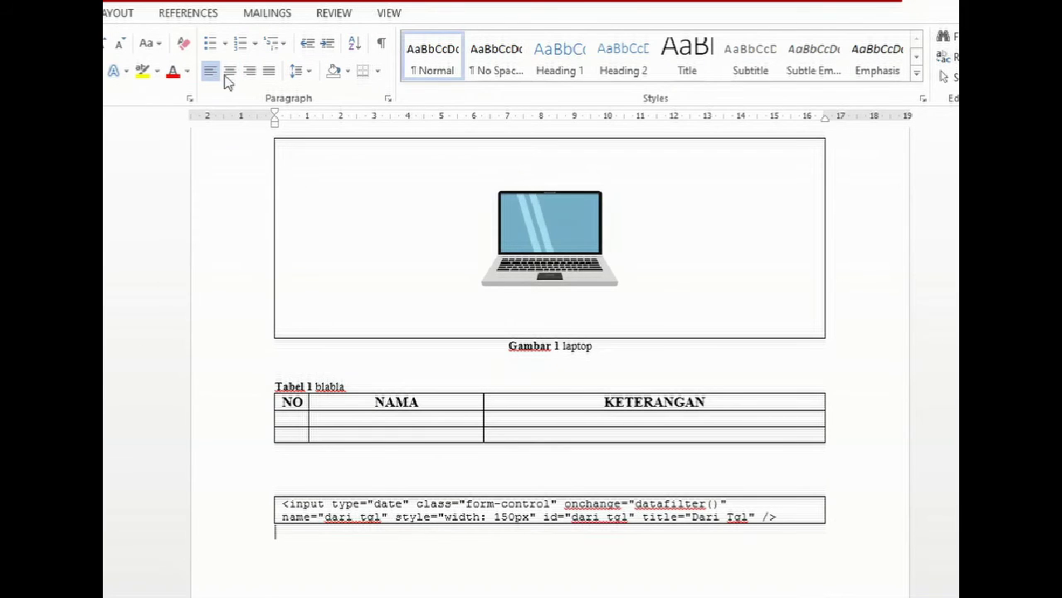
{"action": "left_click", "coordinate": [188, 13]}
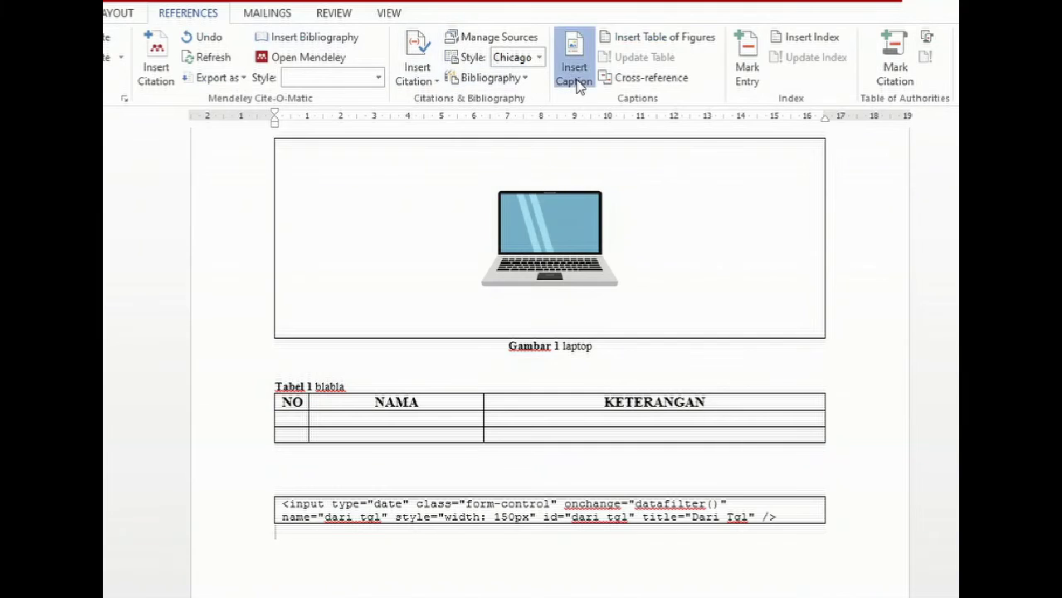
{"action": "left_click", "coordinate": [574, 73]}
{"action": "left_click", "coordinate": [336, 344]}
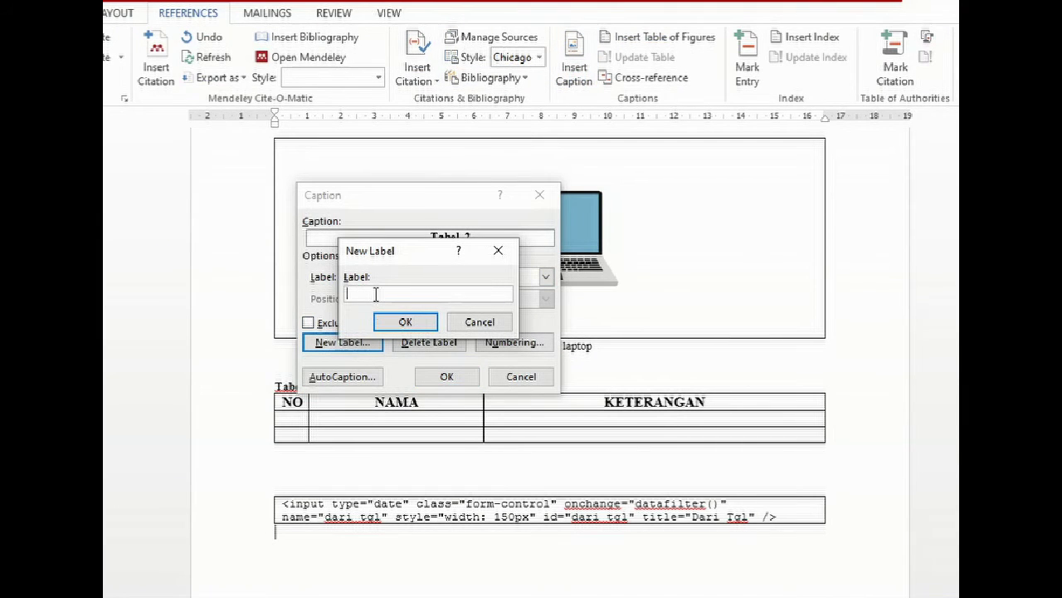
{"action": "type", "text": "Kode Program"}
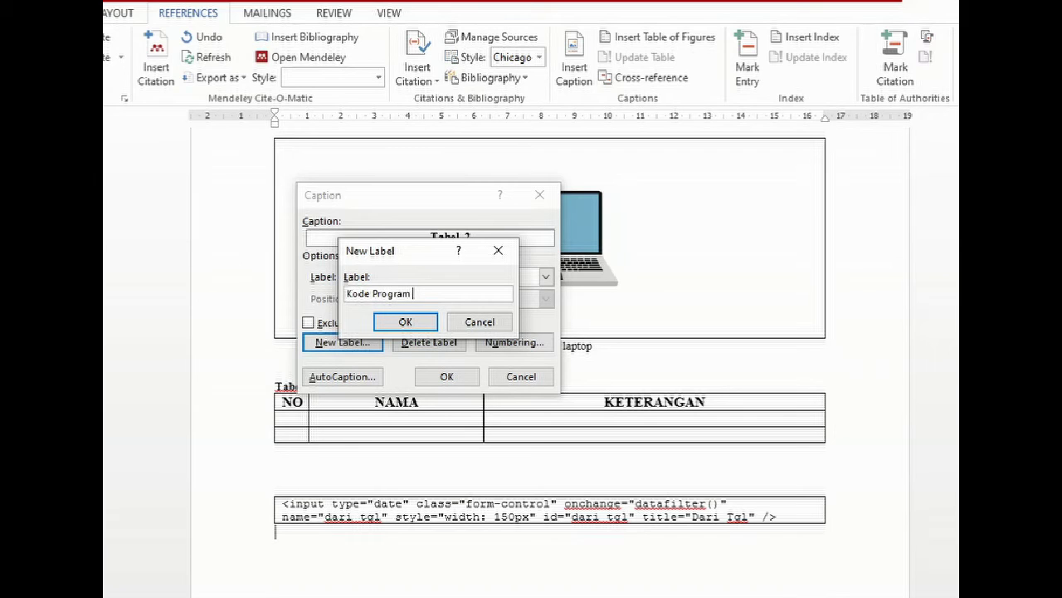
{"action": "left_click", "coordinate": [405, 322]}
{"action": "left_click", "coordinate": [447, 376]}
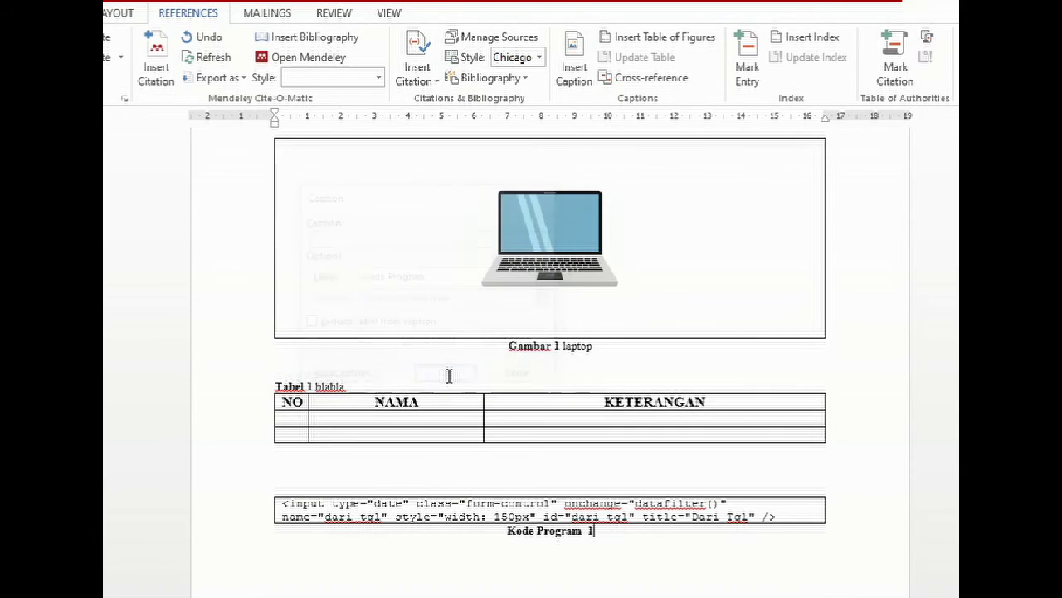
Step: Tidy the number spacing in the code caption and add the non-bold description "hdhdggh"
{"action": "left_click", "coordinate": [596, 543]}
{"action": "key", "text": "End"}
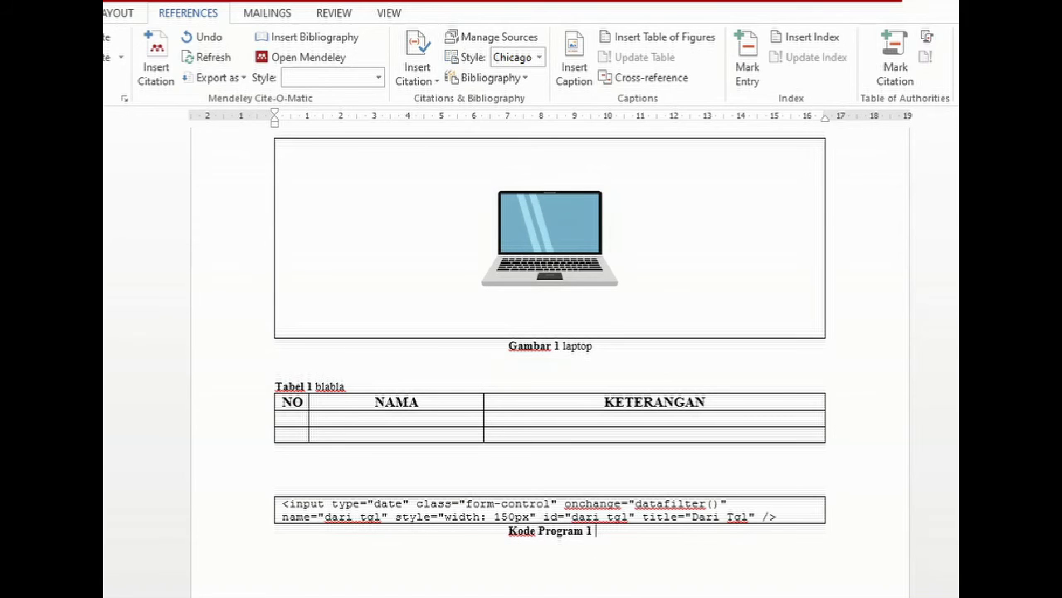
{"action": "key", "text": "alt+h"}
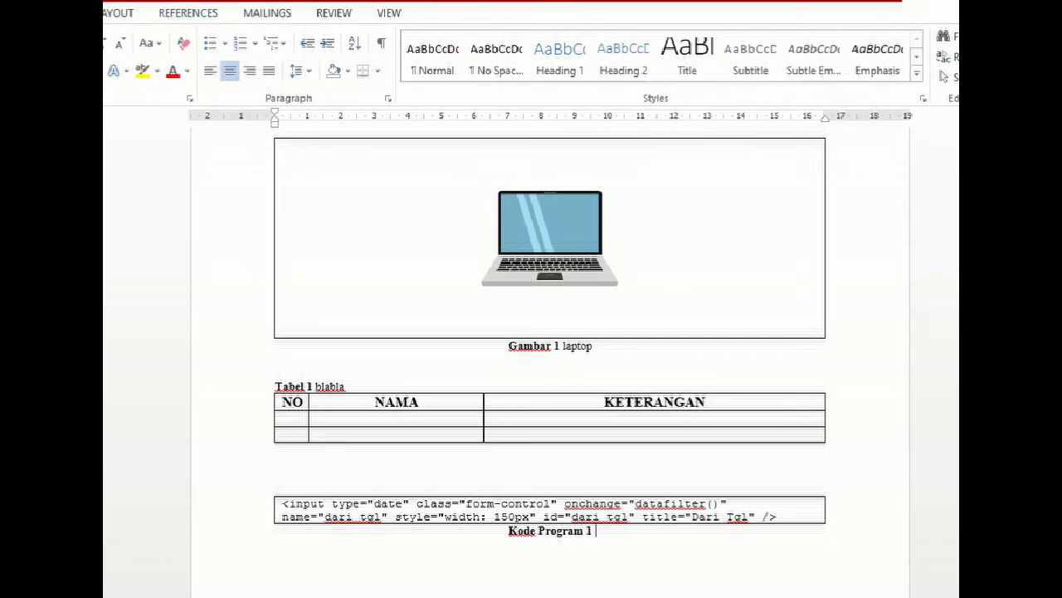
{"action": "type", "text": "hdhdggh"}
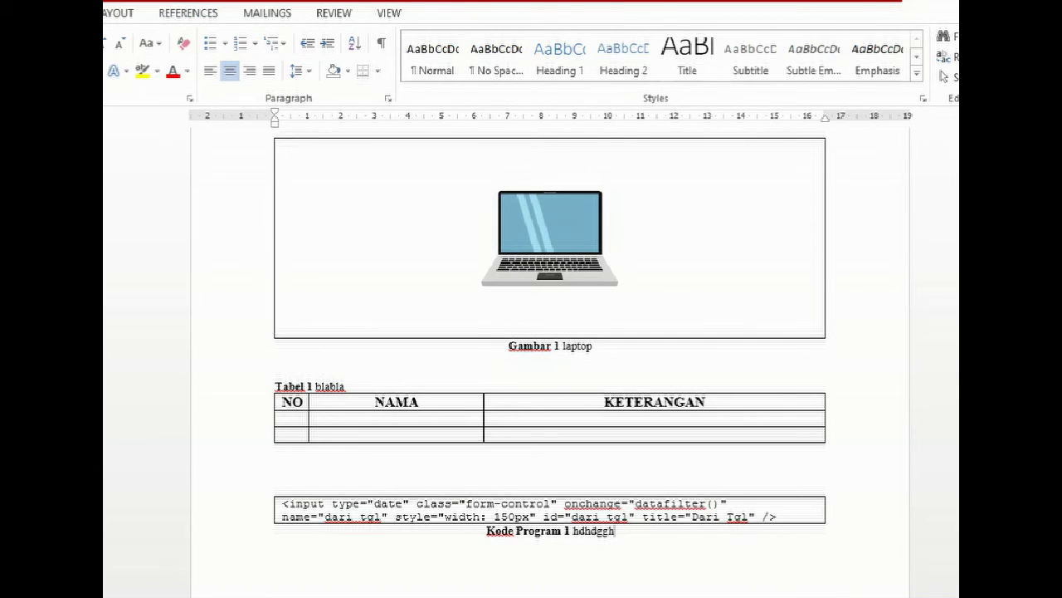
Step: Start a new page after the code caption and enter the heading "DAFTAR GAMBAR" on it
{"action": "key", "text": "Return"}
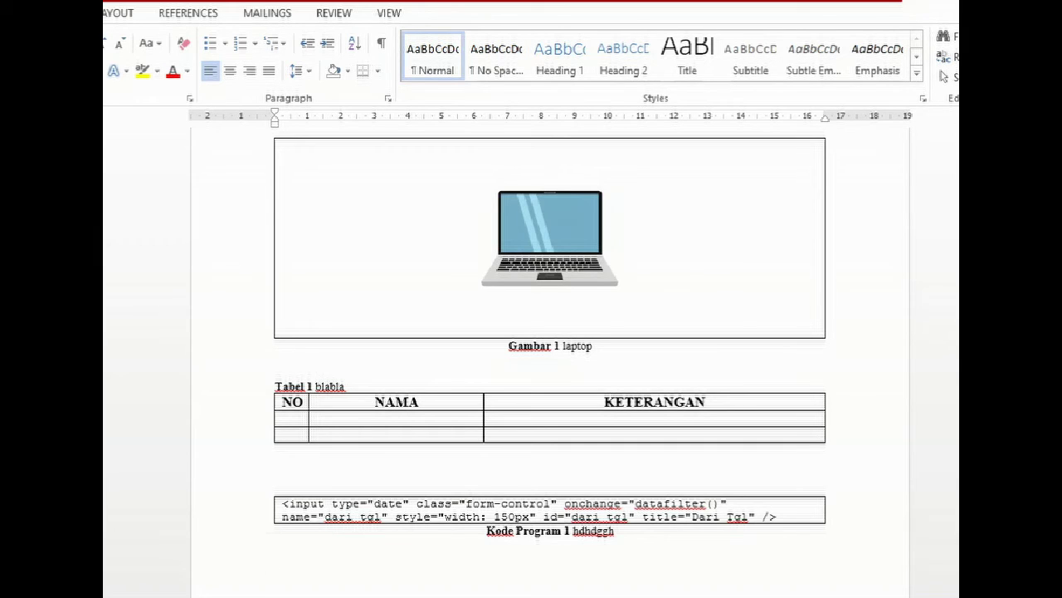
{"action": "key", "text": "ctrl+Return"}
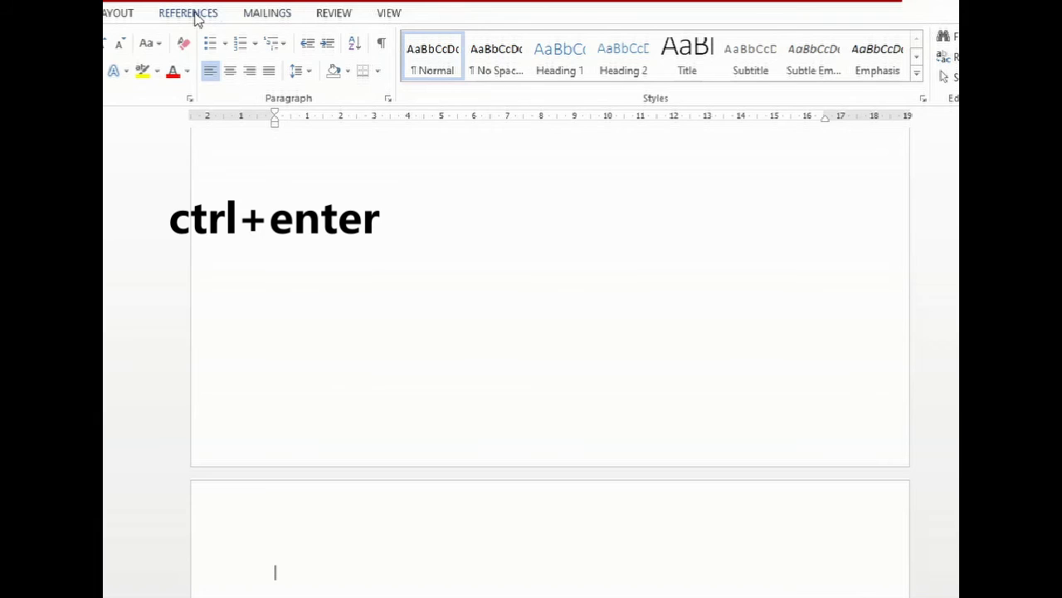
{"action": "left_click", "coordinate": [192, 14]}
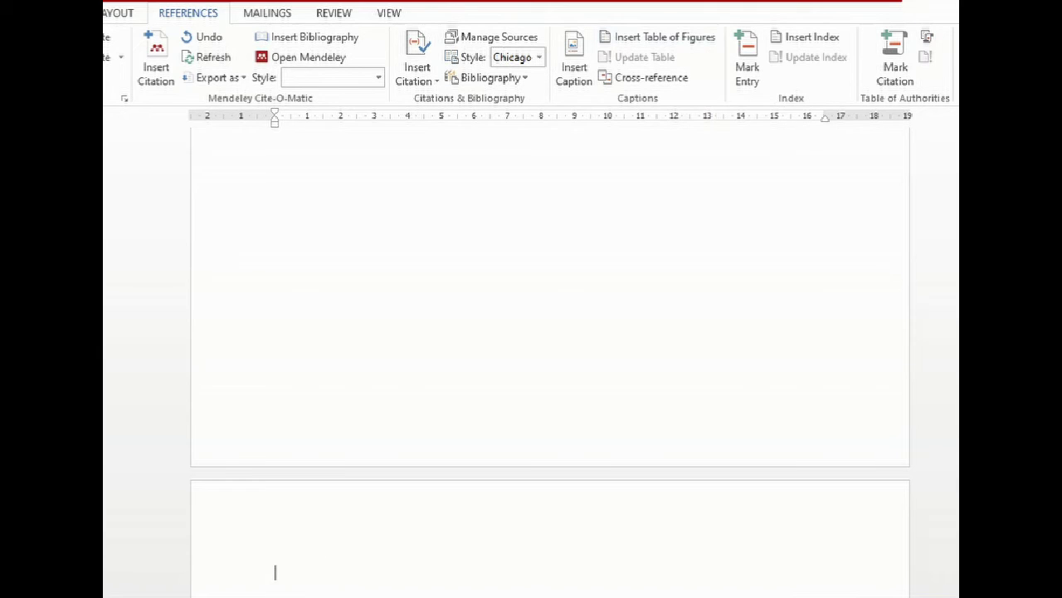
{"action": "scroll", "coordinate": [230, 379], "scroll_direction": "down", "scroll_amount": 1}
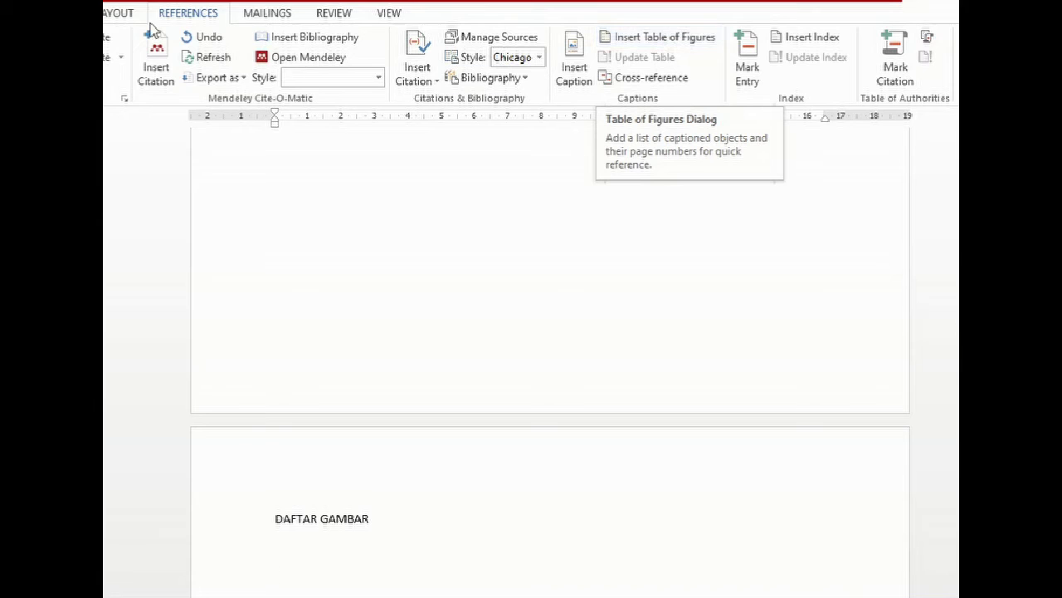
Step: Insert a table of figures for the caption label Gambar below the DAFTAR GAMBAR heading
{"action": "left_click", "coordinate": [661, 50]}
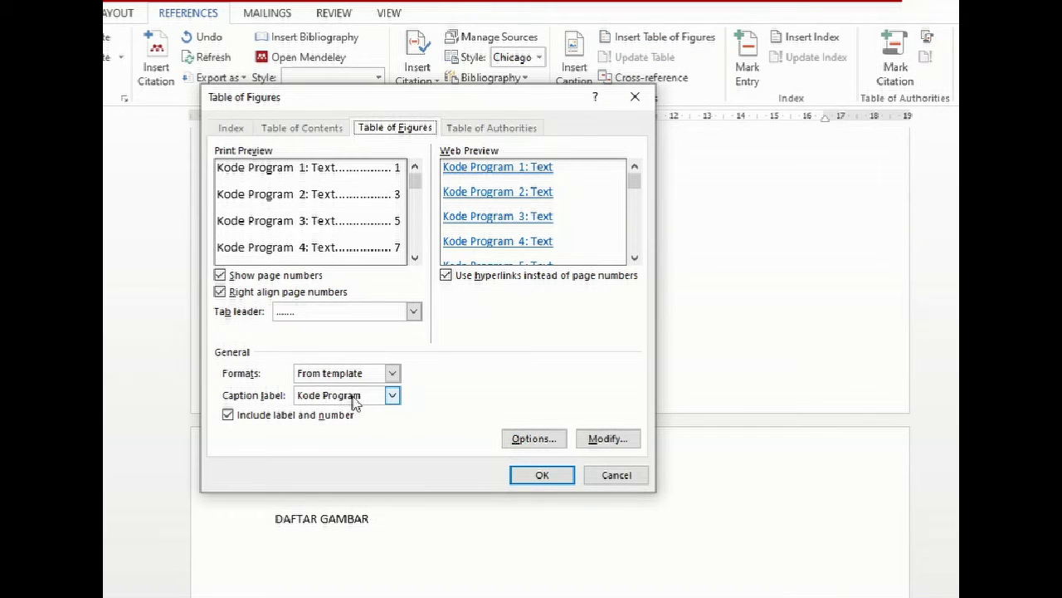
{"action": "left_click", "coordinate": [393, 398]}
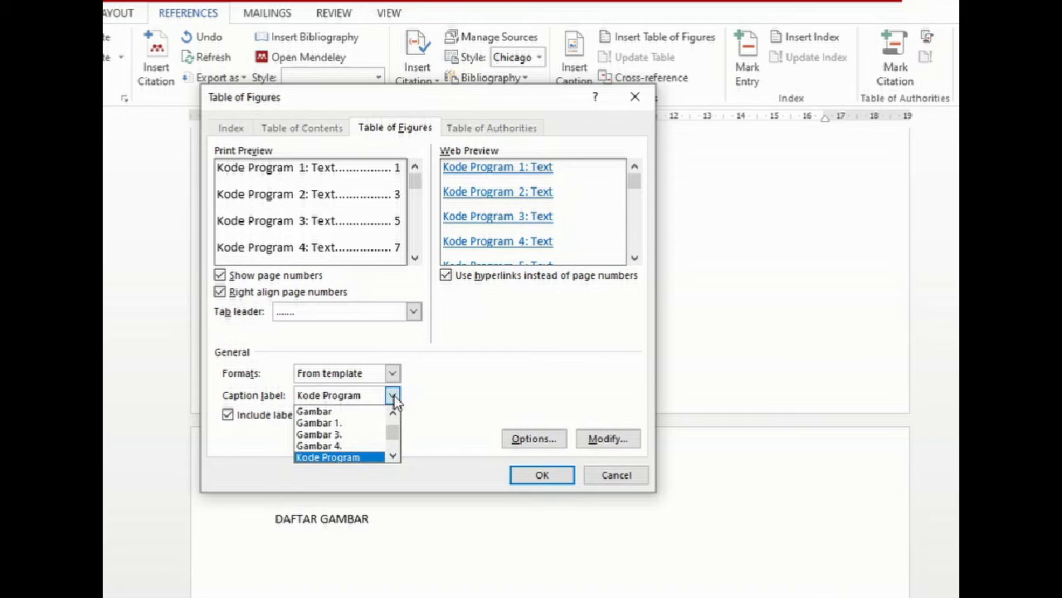
{"action": "left_click", "coordinate": [337, 410]}
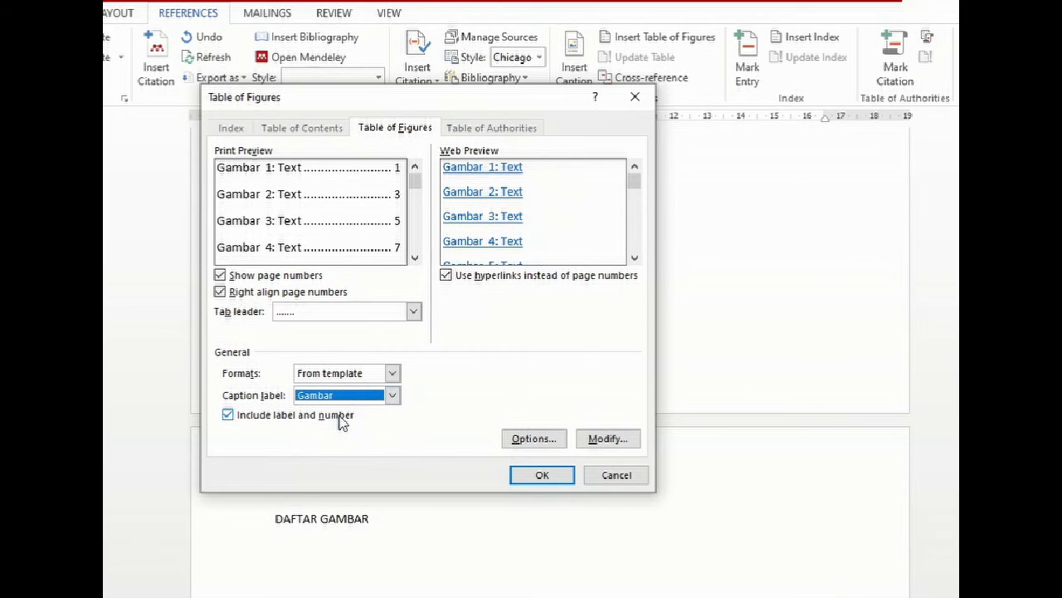
{"action": "left_click", "coordinate": [541, 475]}
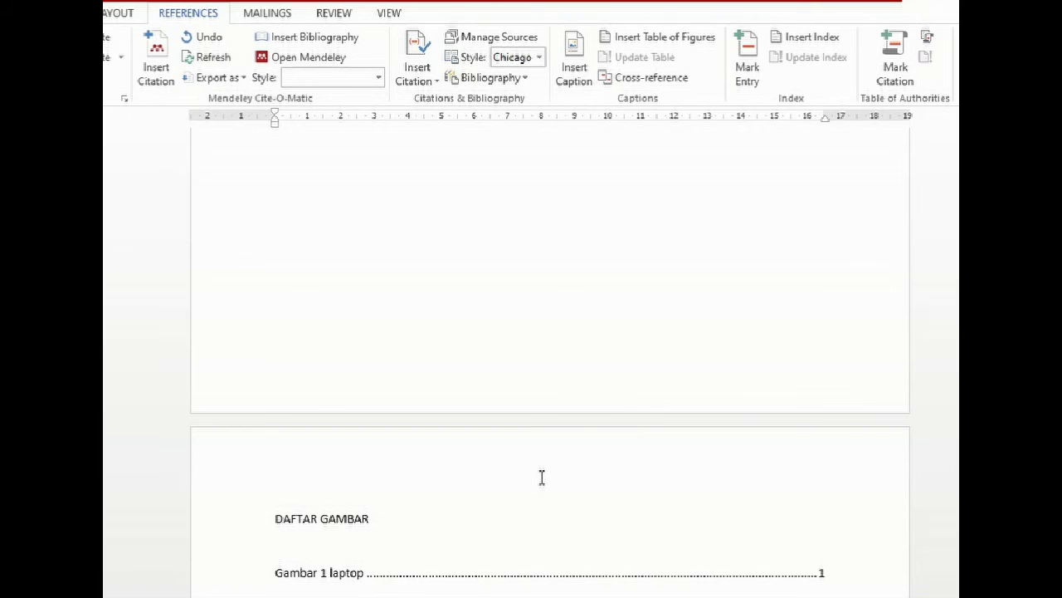
{"action": "scroll", "coordinate": [814, 459], "scroll_direction": "down", "scroll_amount": 3}
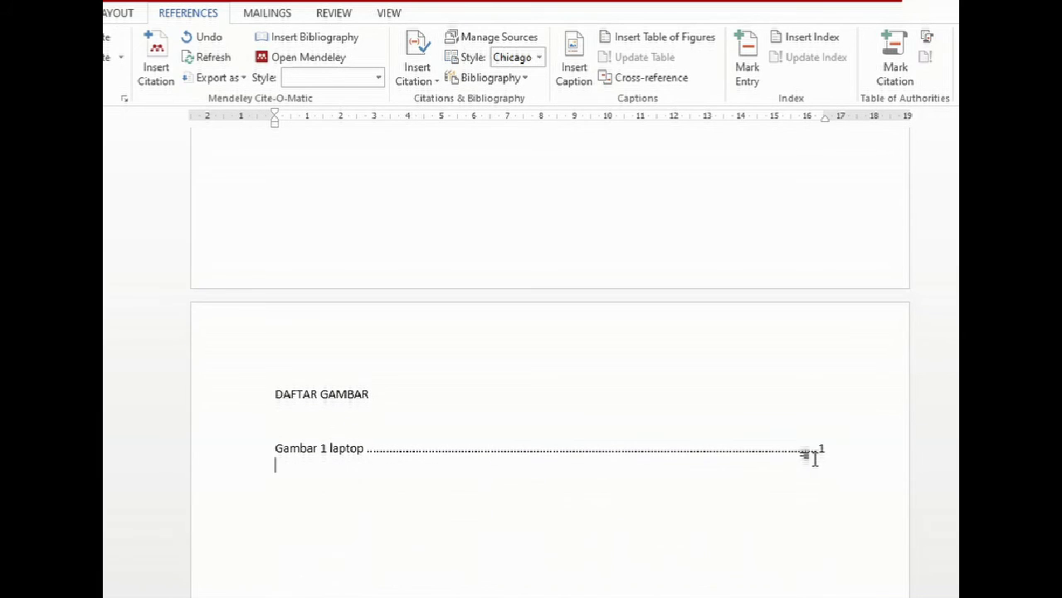
{"action": "left_click", "coordinate": [788, 454]}
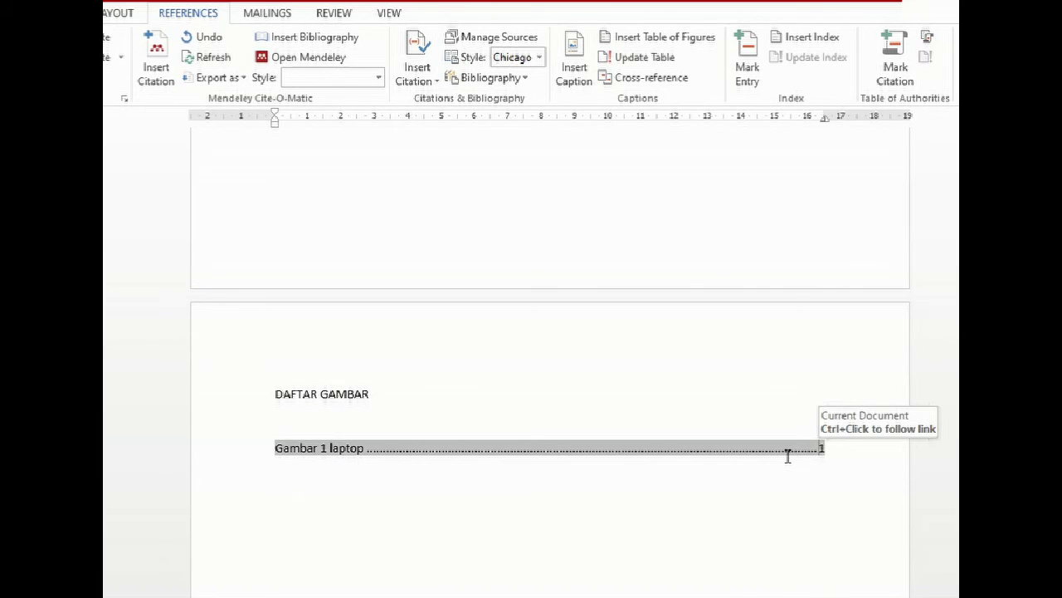
{"action": "left_click", "coordinate": [663, 37]}
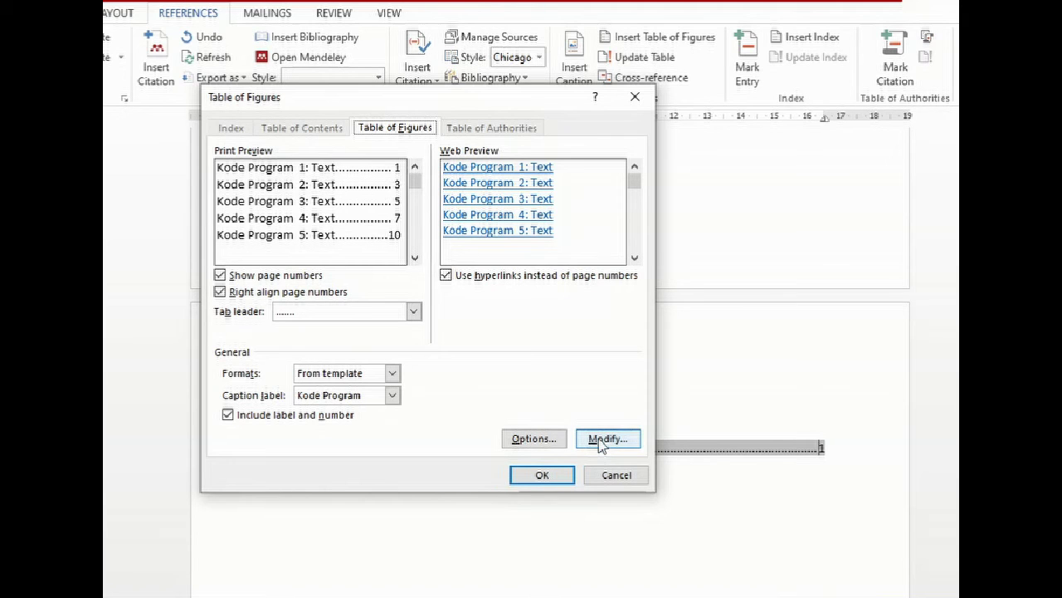
{"action": "left_click", "coordinate": [633, 97]}
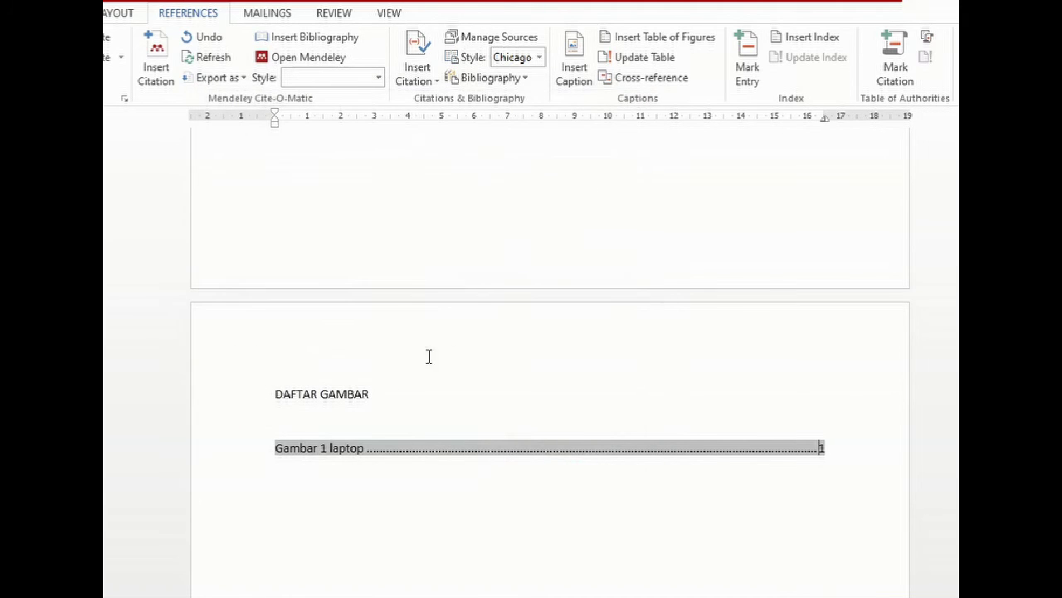
{"action": "left_click", "coordinate": [319, 447]}
{"action": "key", "text": "alt+h"}
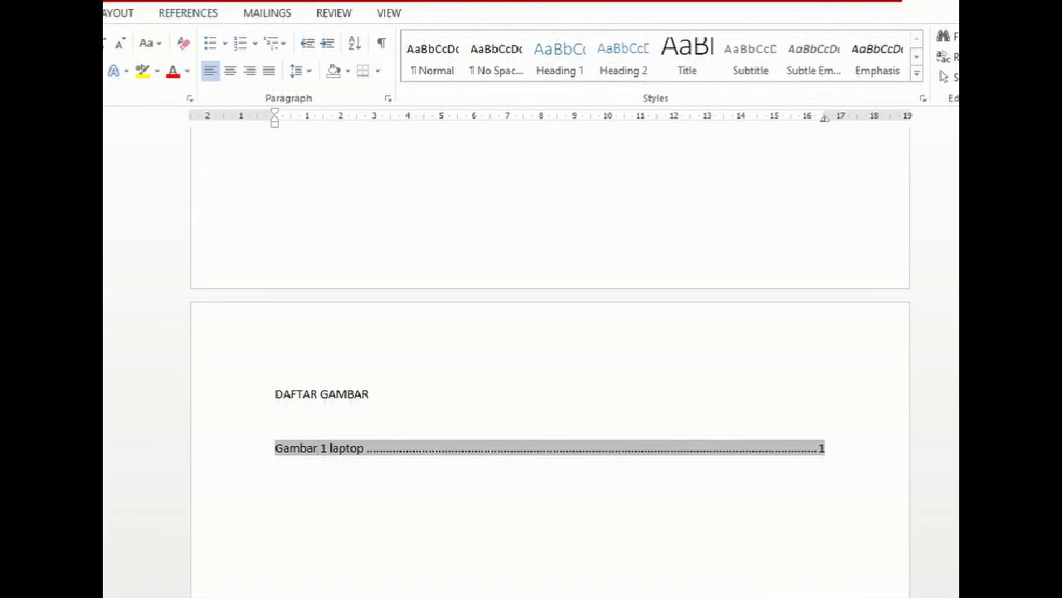
Step: For the selected figure list with caption label Gambar, set the Table of Figures style's font to Times New Roman
{"action": "left_click", "coordinate": [193, 14]}
{"action": "left_click", "coordinate": [665, 42]}
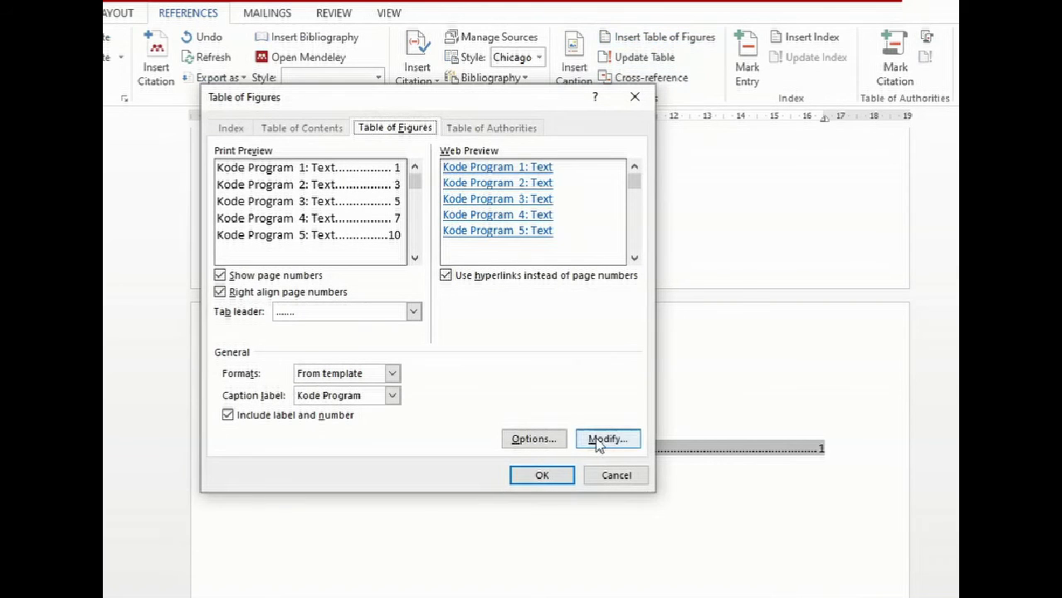
{"action": "left_click", "coordinate": [393, 397]}
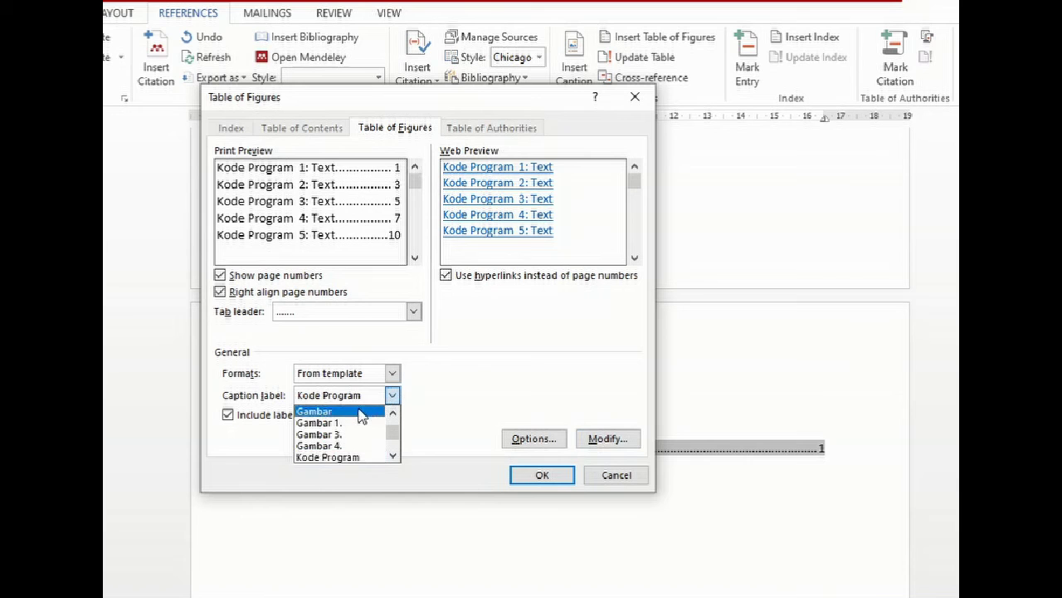
{"action": "left_click", "coordinate": [324, 411]}
{"action": "left_click", "coordinate": [610, 438]}
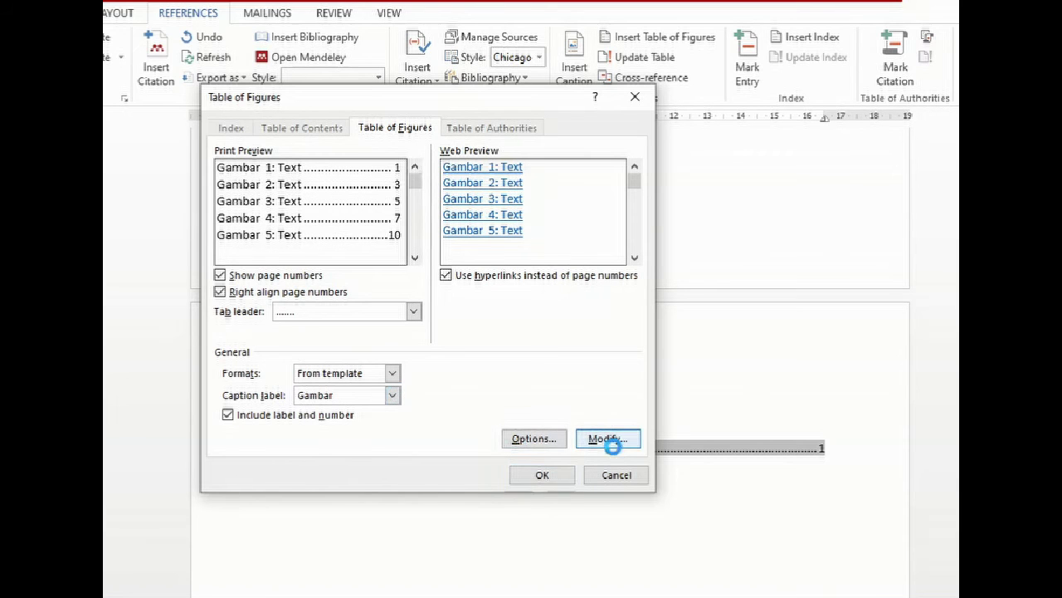
{"action": "left_click", "coordinate": [616, 332]}
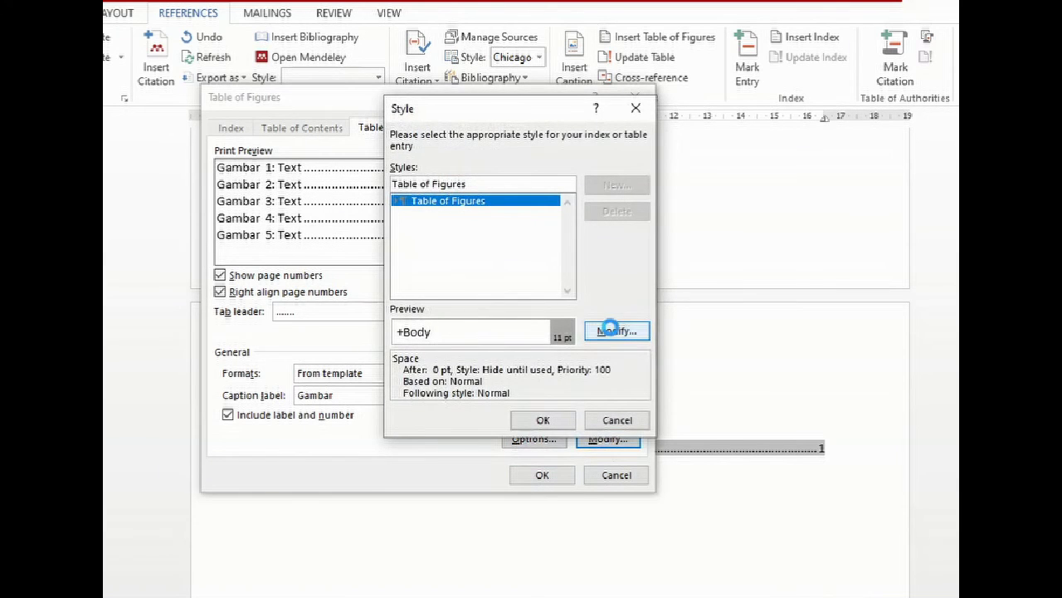
{"action": "left_click", "coordinate": [281, 218]}
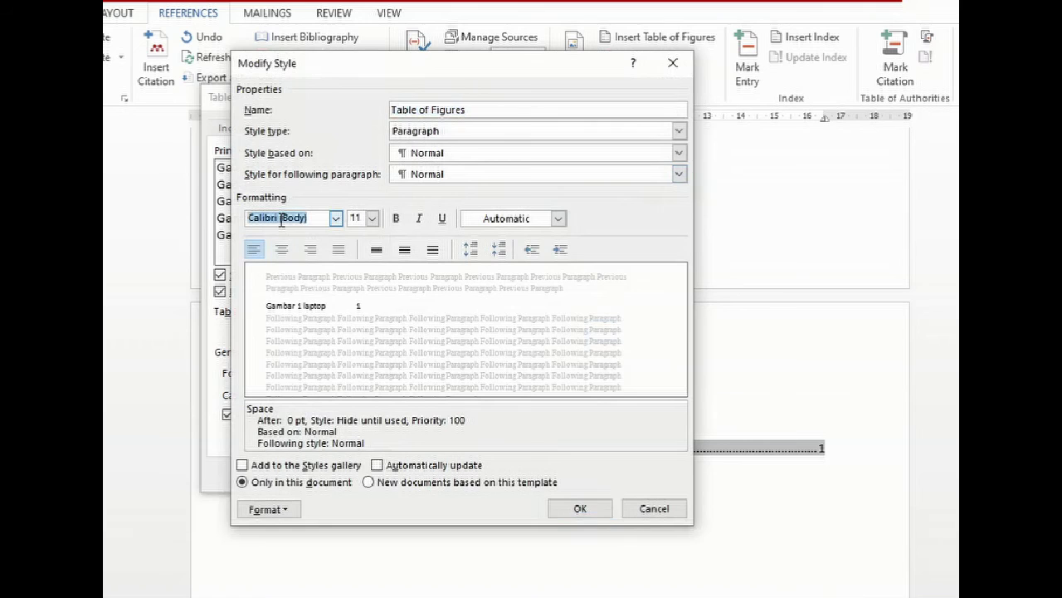
{"action": "type", "text": "Times New Roman"}
{"action": "key", "text": "Return"}
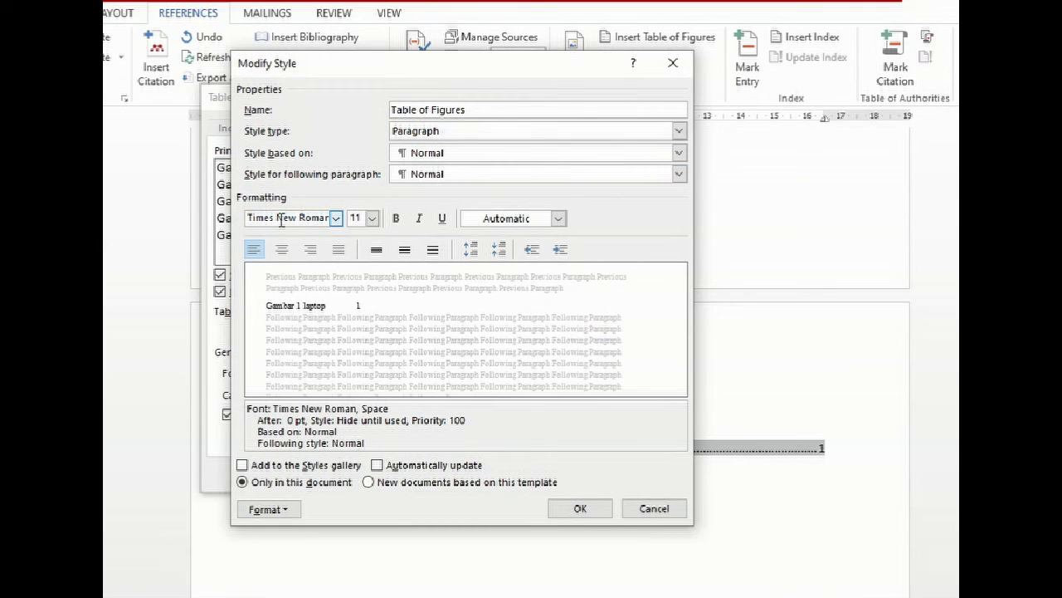
Step: Set the Table of Figures style's font size to 10, non-bold, with the Automatic color
{"action": "left_click", "coordinate": [356, 218]}
{"action": "type", "text": "12"}
{"action": "key", "text": "BackSpace"}
{"action": "type", "text": "0"}
{"action": "left_click", "coordinate": [396, 220]}
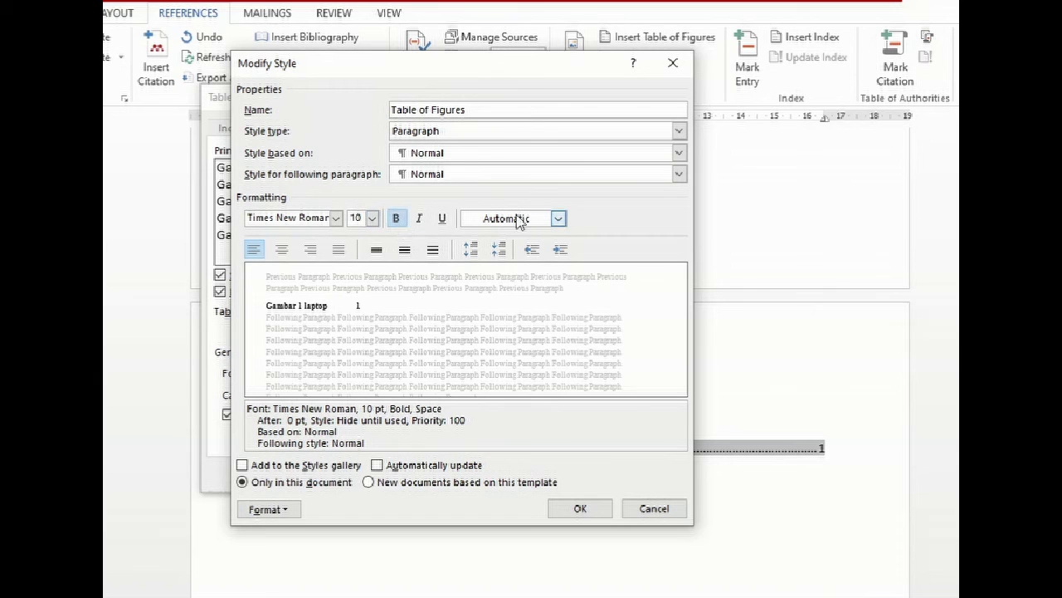
{"action": "left_click", "coordinate": [401, 222]}
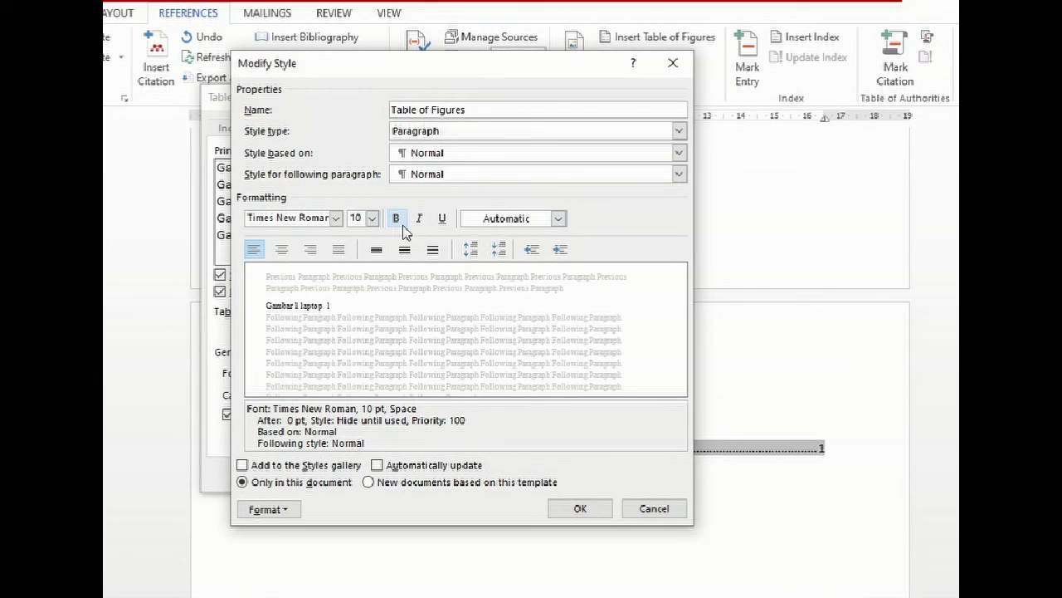
{"action": "left_click", "coordinate": [508, 223]}
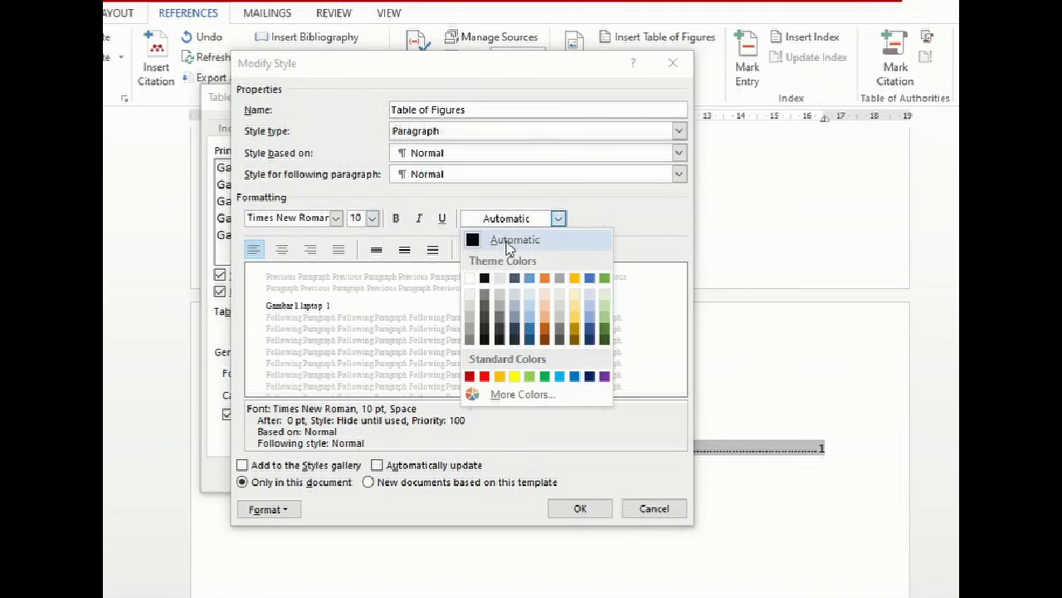
{"action": "left_click", "coordinate": [491, 241]}
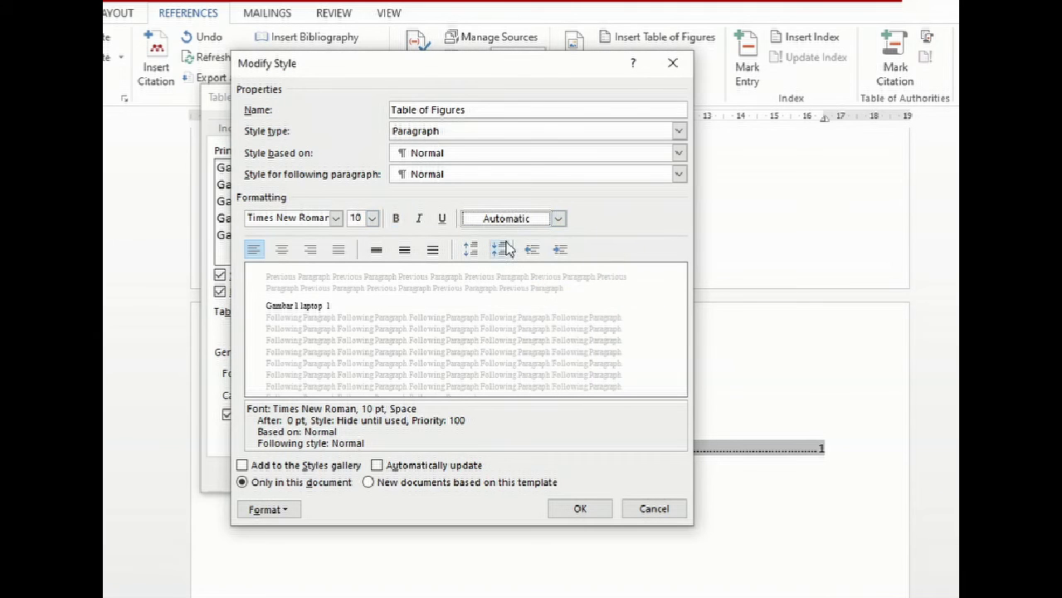
Step: Set the Table of Figures style's paragraph line spacing to Single
{"action": "left_click", "coordinate": [267, 510]}
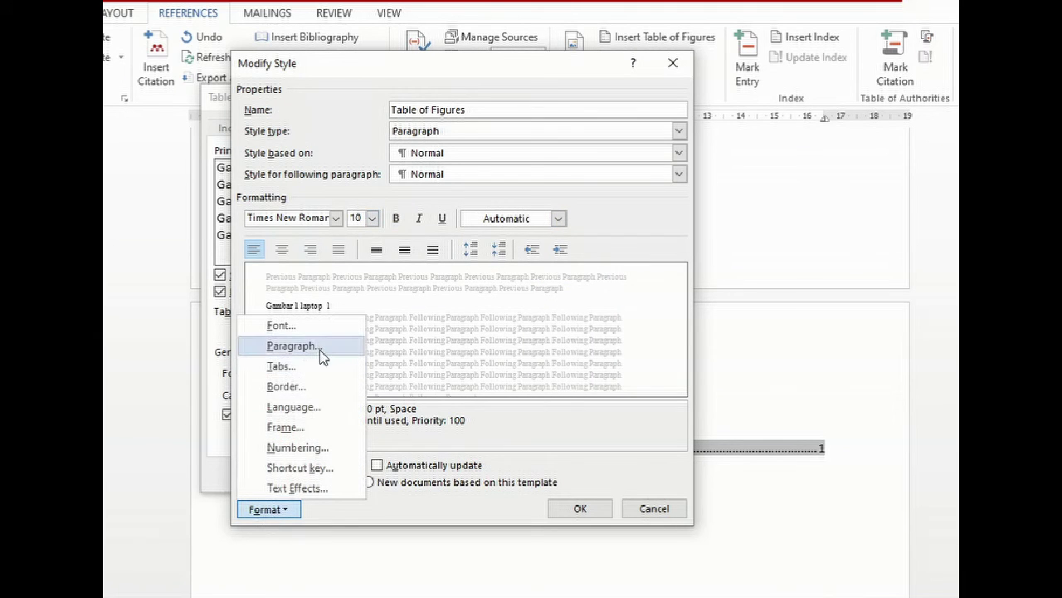
{"action": "left_click", "coordinate": [320, 346]}
{"action": "left_click", "coordinate": [627, 358]}
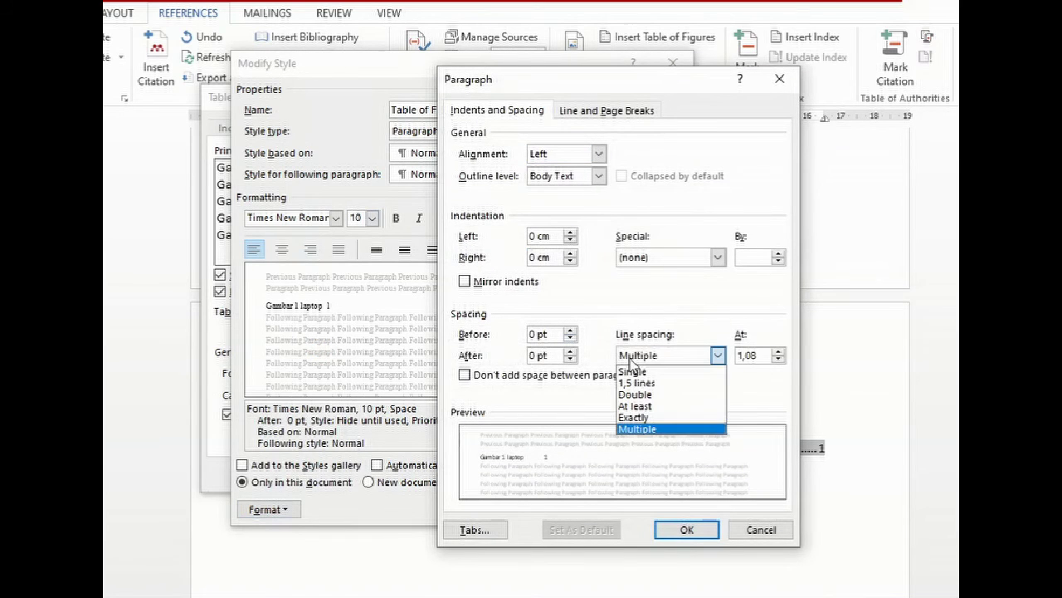
{"action": "left_click", "coordinate": [637, 373]}
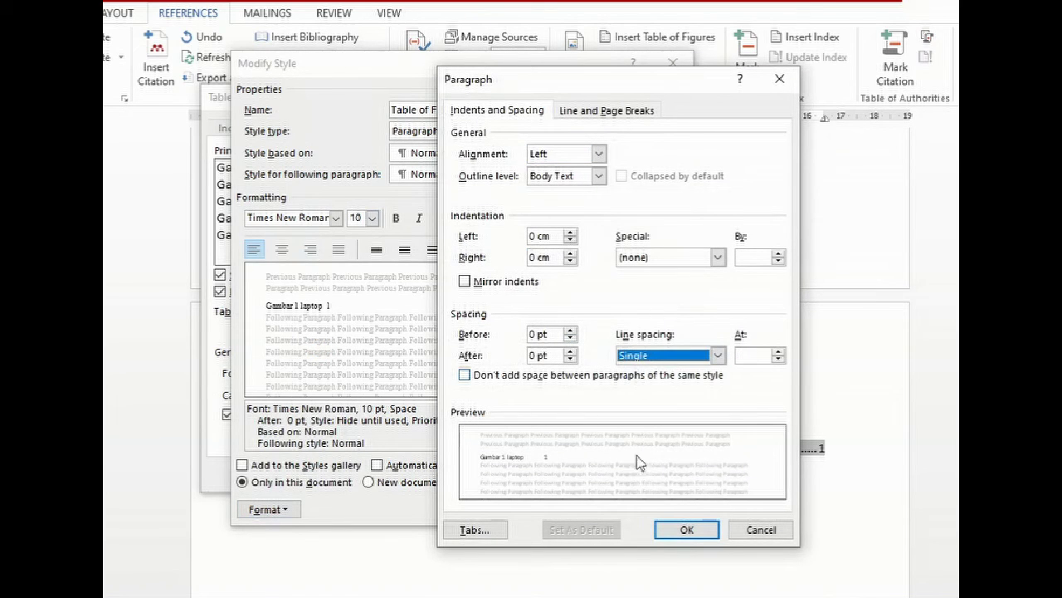
{"action": "left_click", "coordinate": [679, 530]}
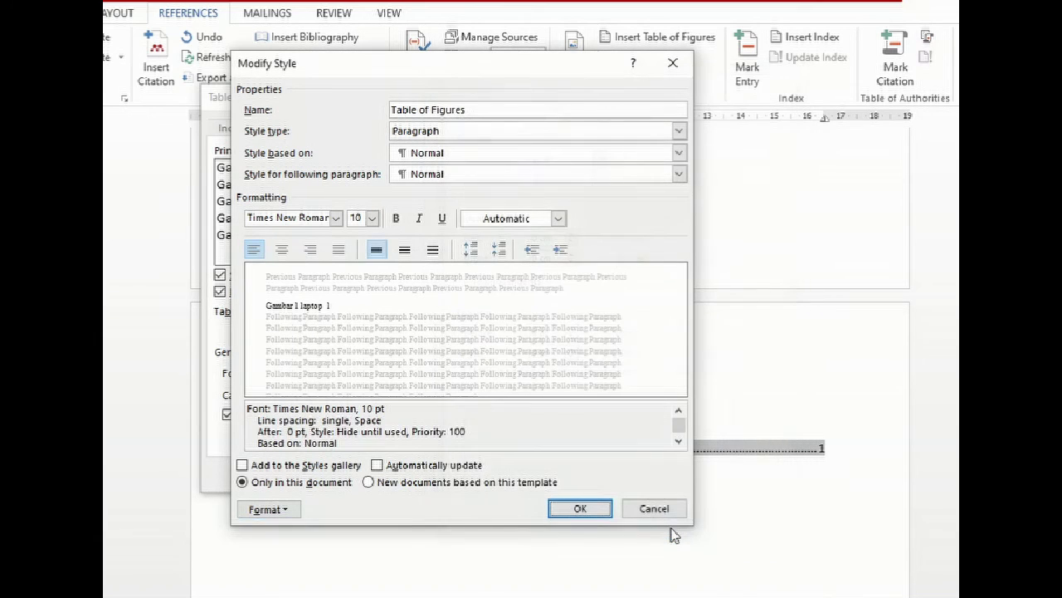
Step: Accept the modified style and replace the existing list of figures with the restyled one
{"action": "left_click", "coordinate": [581, 509]}
{"action": "left_click", "coordinate": [544, 420]}
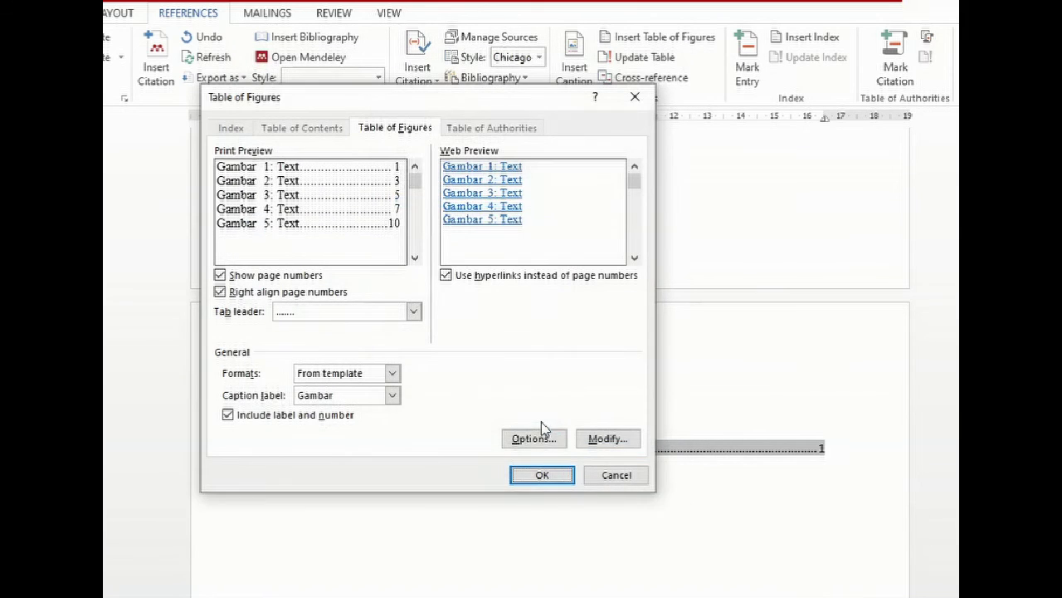
{"action": "left_click", "coordinate": [544, 475]}
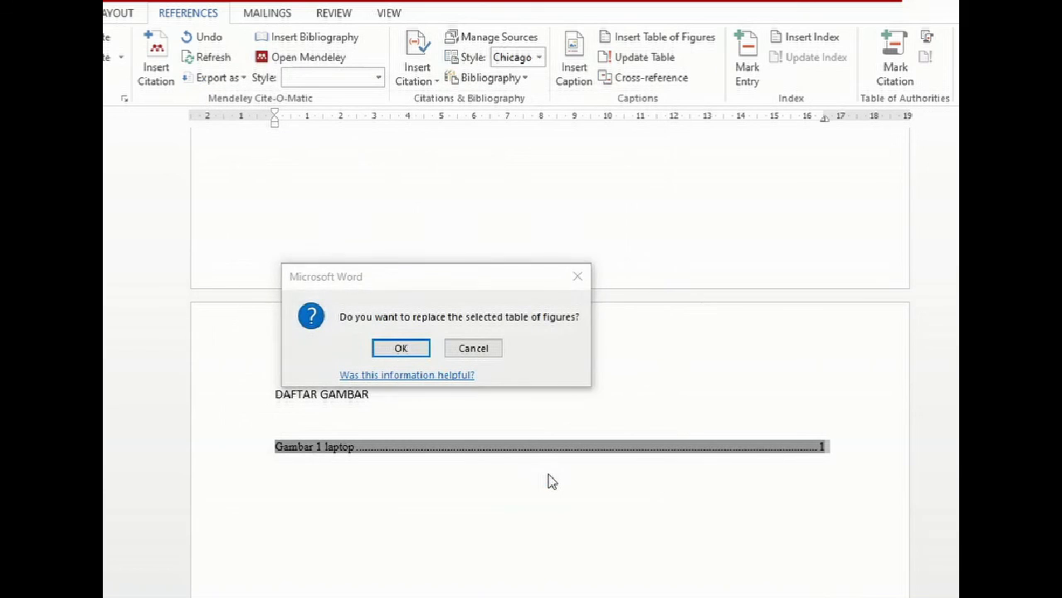
{"action": "left_click", "coordinate": [408, 351]}
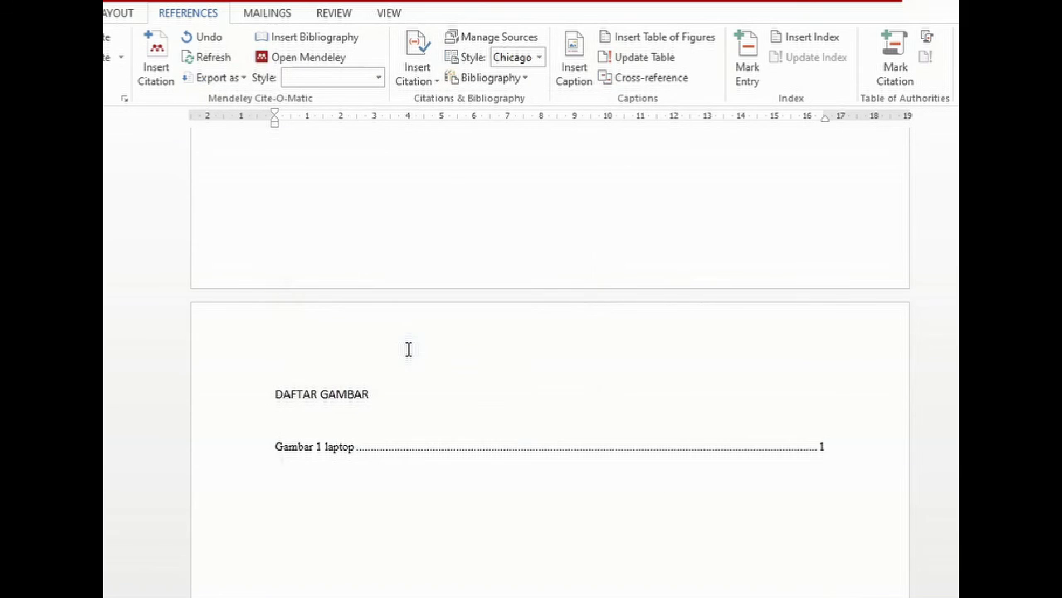
{"action": "left_click", "coordinate": [375, 444]}
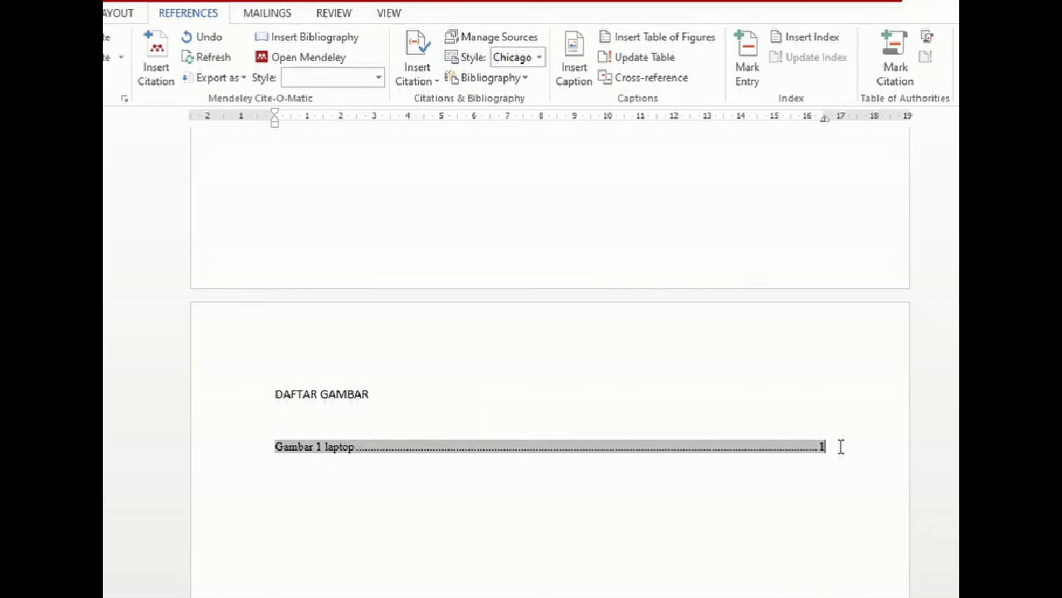
{"action": "left_click_drag", "start_coordinate": [841, 445], "coordinate": [817, 445]}
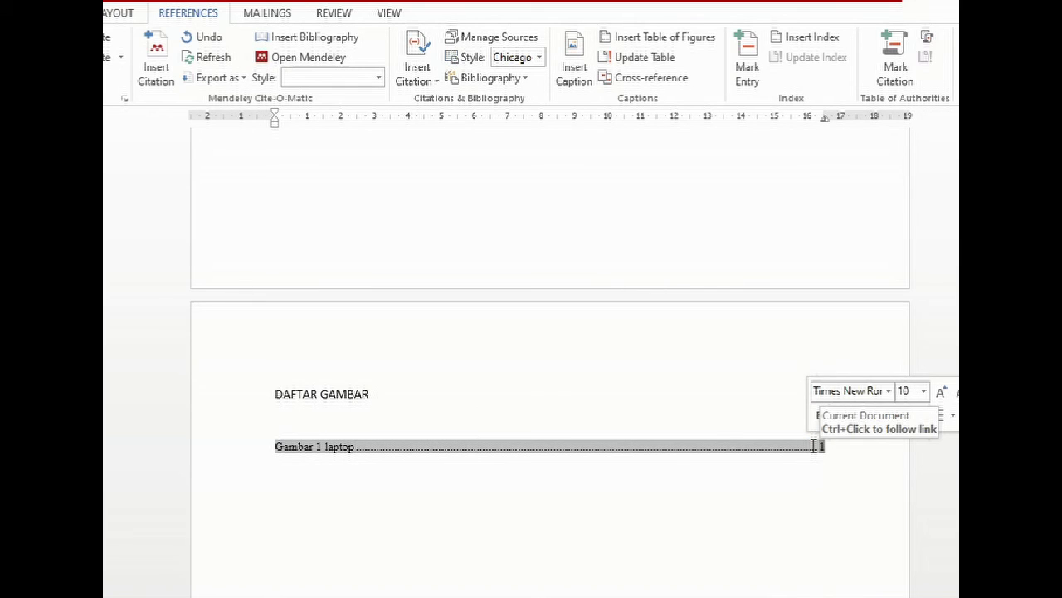
Step: Start a new page after the list of figures and enter the heading "DAFTAR TABEL" on it
{"action": "left_click", "coordinate": [873, 455]}
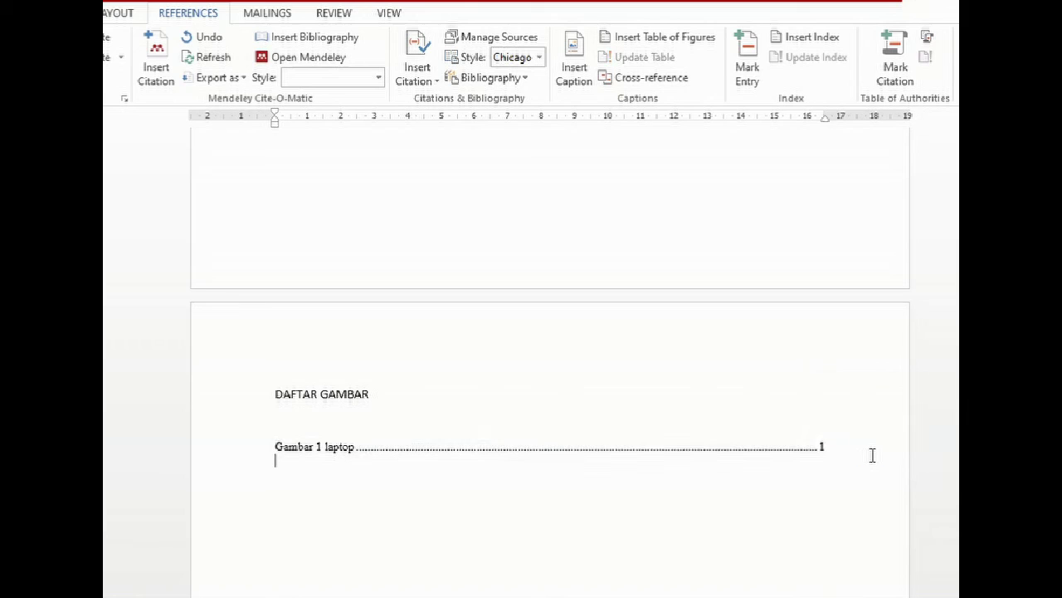
{"action": "key", "text": "ctrl+Return"}
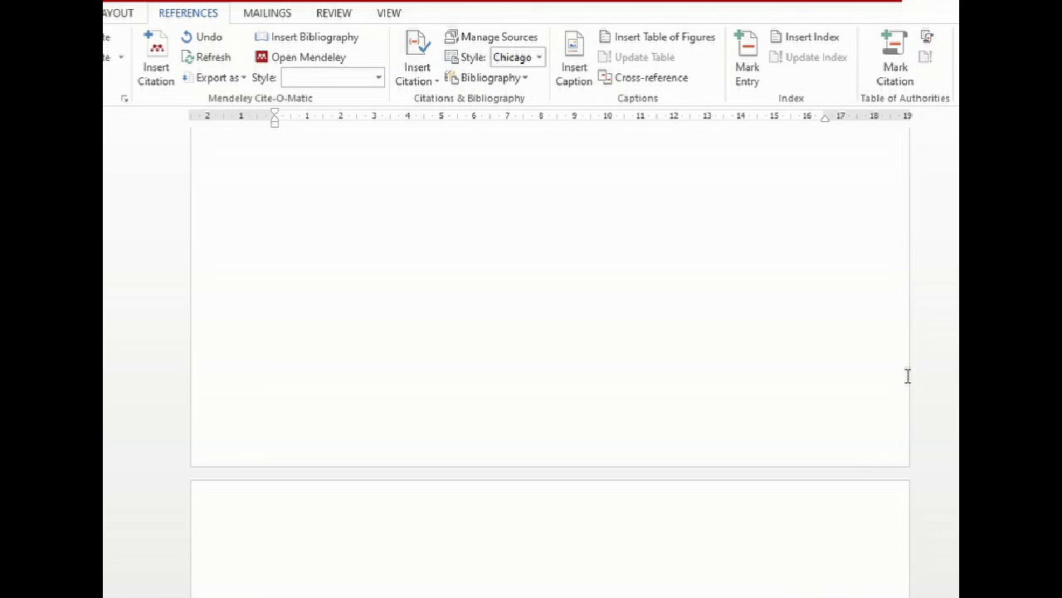
{"action": "type", "text": "DAFTAR TABEL"}
{"action": "key", "text": "Return"}
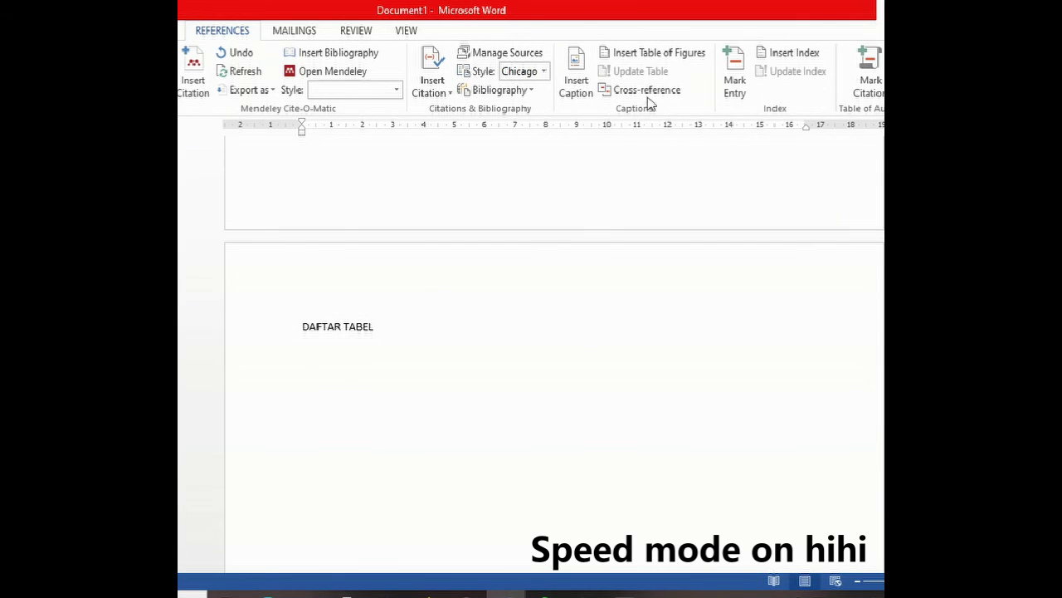
Step: Insert an automatic list of captions labelled Tabel under the DAFTAR TABEL heading, using the From template format
{"action": "left_click", "coordinate": [662, 52]}
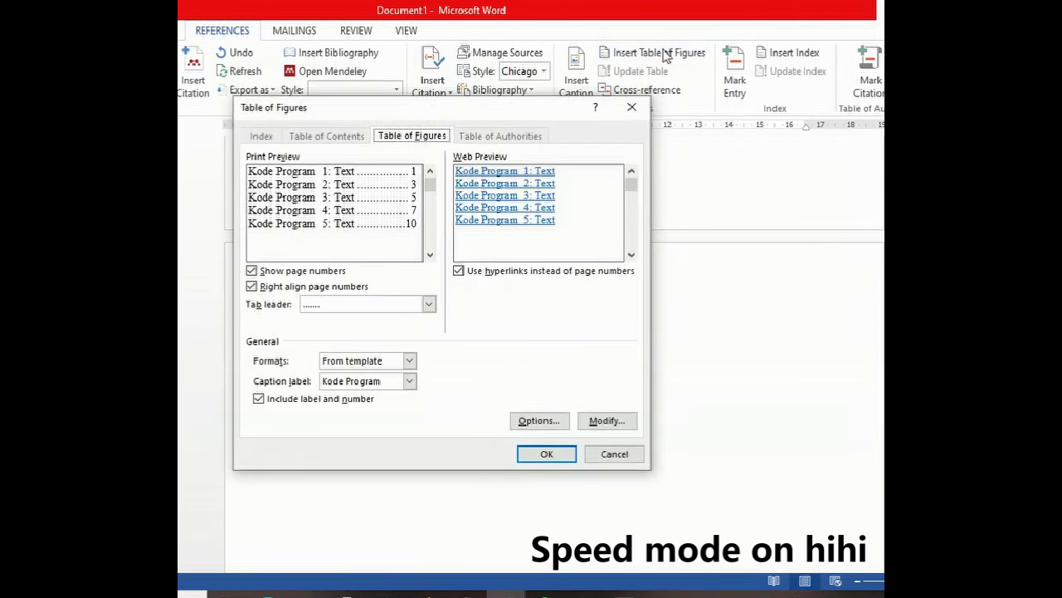
{"action": "left_click", "coordinate": [409, 381]}
{"action": "scroll", "coordinate": [407, 415], "scroll_direction": "down", "scroll_amount": 2}
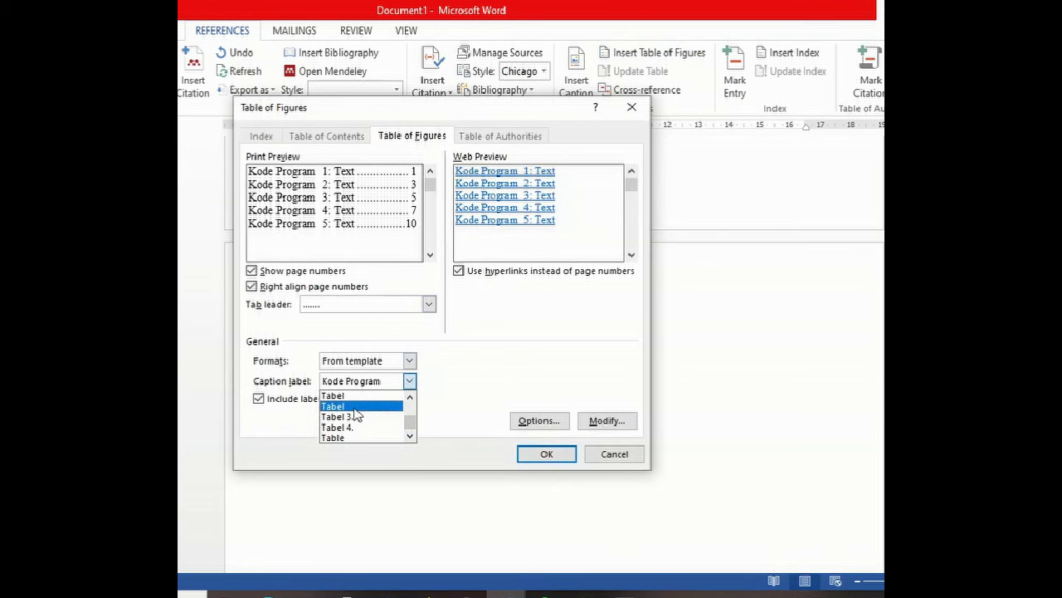
{"action": "left_click", "coordinate": [362, 406]}
{"action": "left_click", "coordinate": [541, 454]}
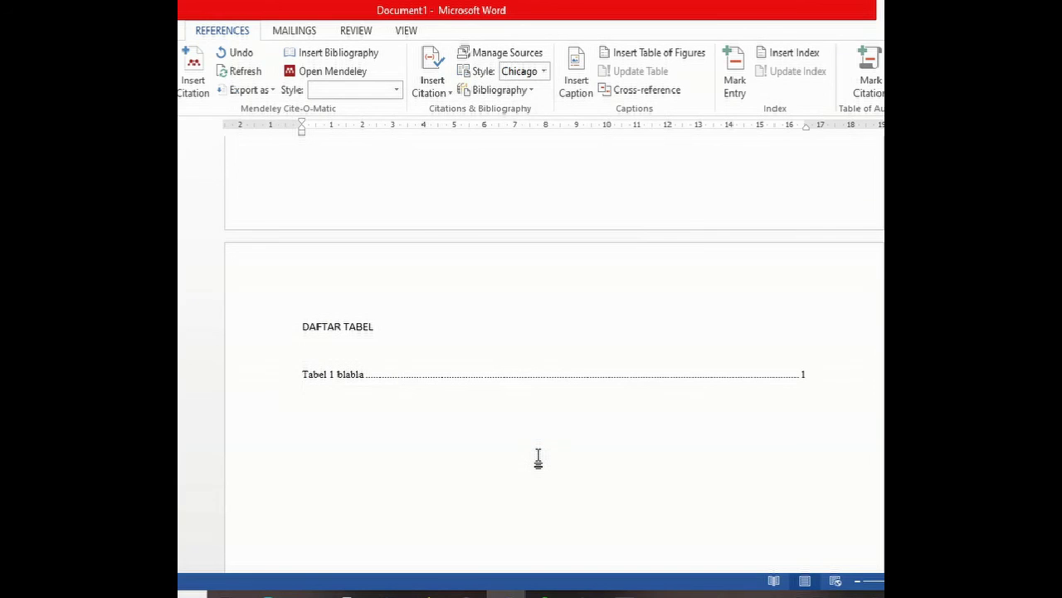
{"action": "left_click", "coordinate": [659, 55]}
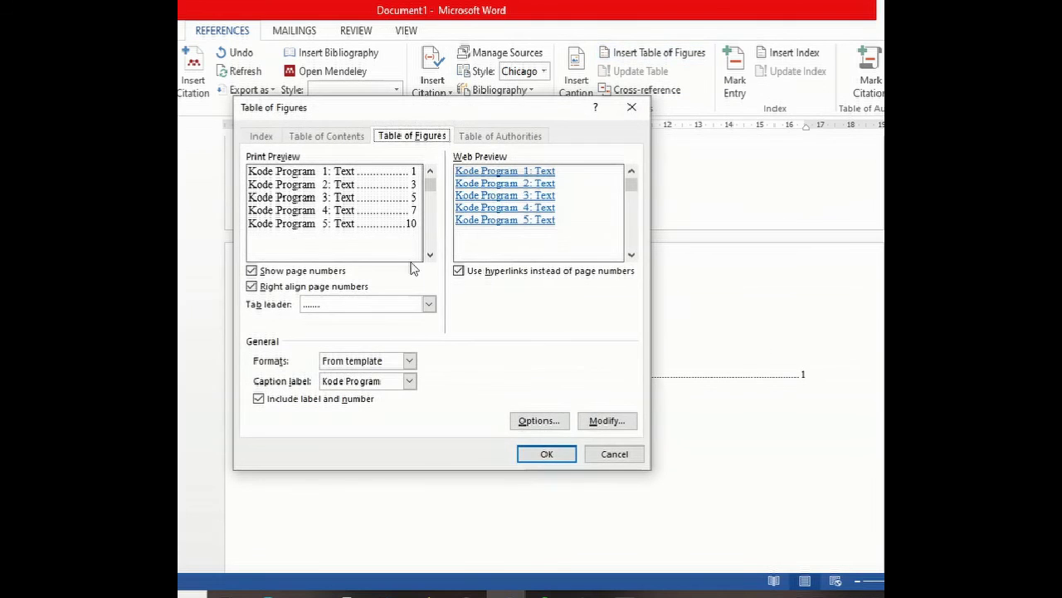
{"action": "left_click", "coordinate": [409, 381]}
{"action": "left_click_drag", "start_coordinate": [414, 421], "coordinate": [414, 438]}
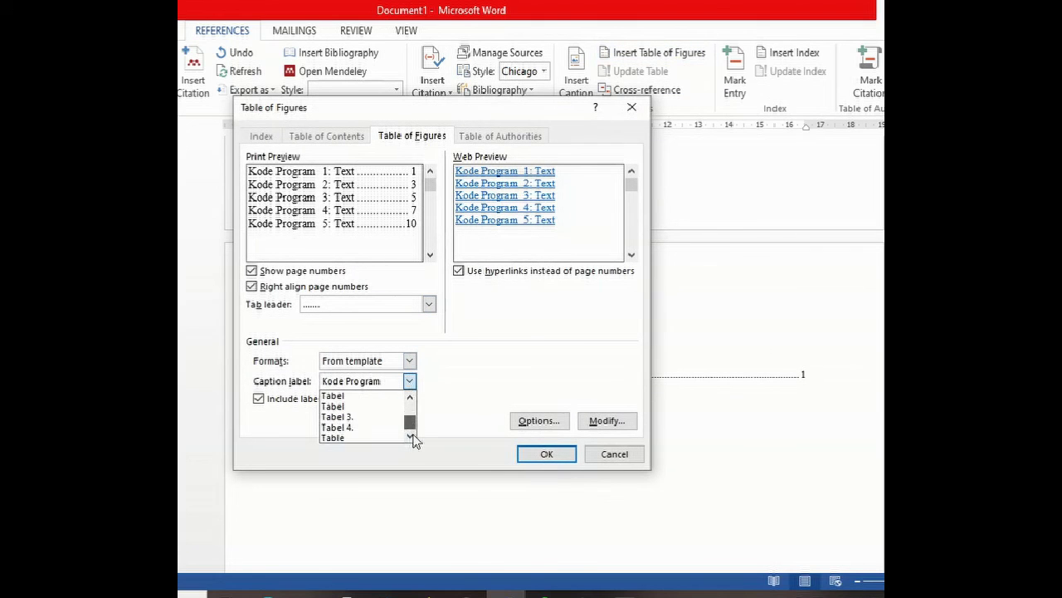
{"action": "left_click", "coordinate": [368, 409]}
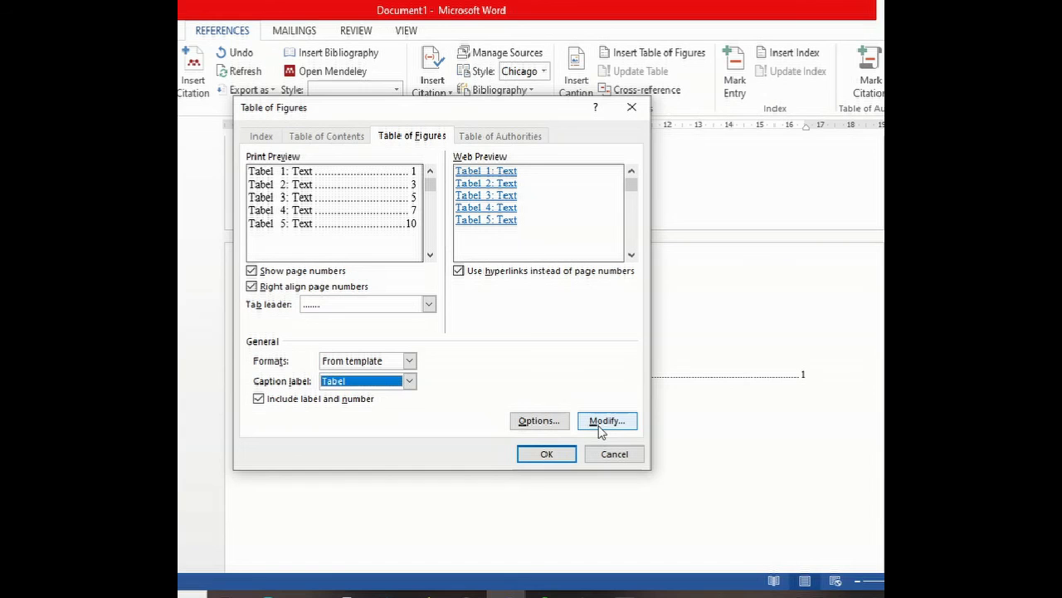
{"action": "left_click", "coordinate": [611, 455]}
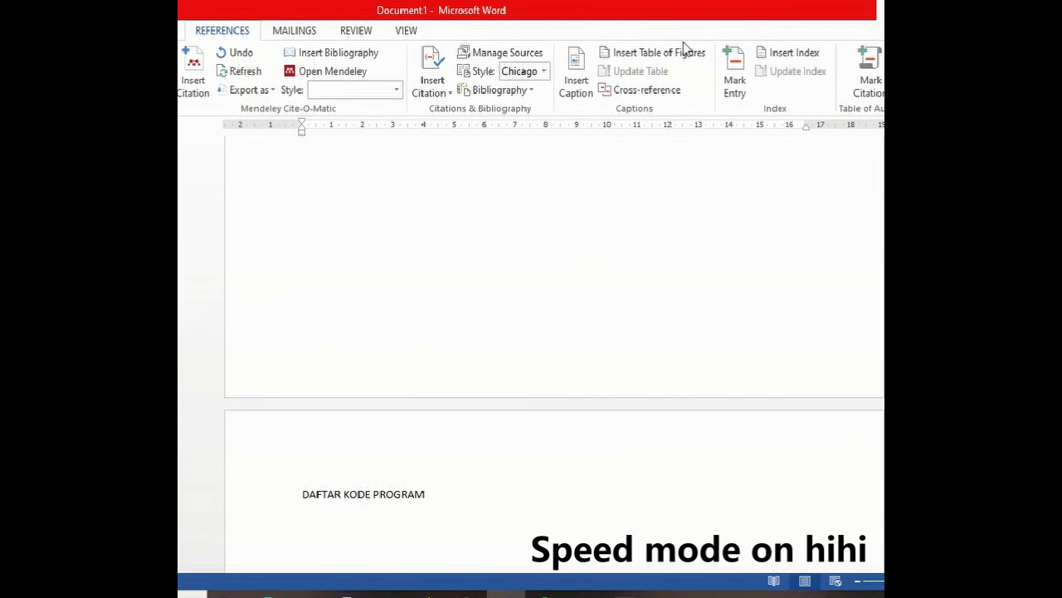
Step: Insert an automatic list of captions labelled Kode Program under the DAFTAR KODE PROGRAM heading
{"action": "left_click", "coordinate": [674, 52]}
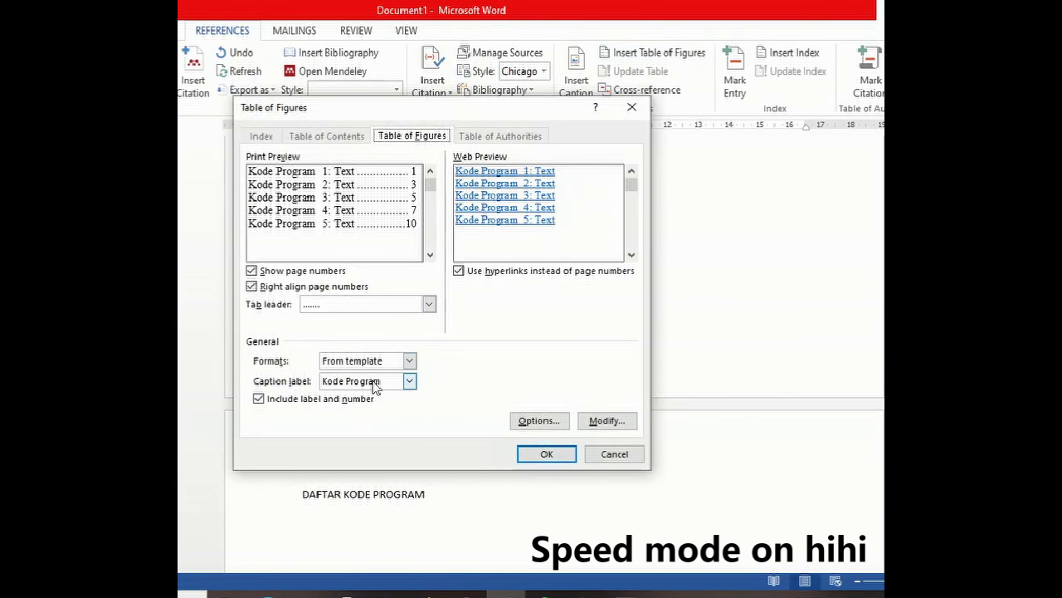
{"action": "left_click", "coordinate": [563, 456]}
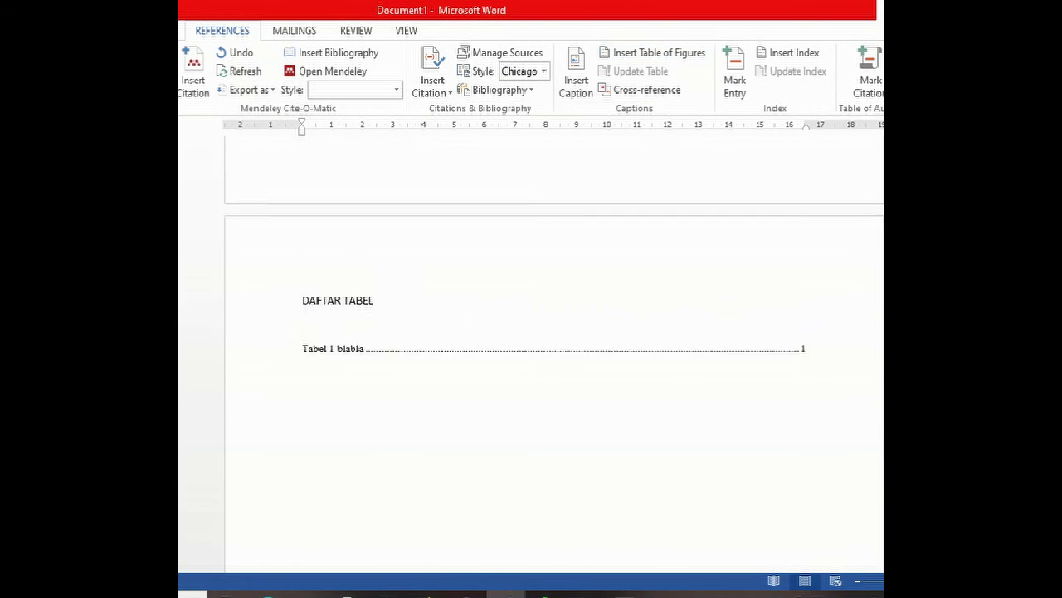
{"action": "scroll", "coordinate": [497, 300], "scroll_direction": "up", "scroll_amount": 15}
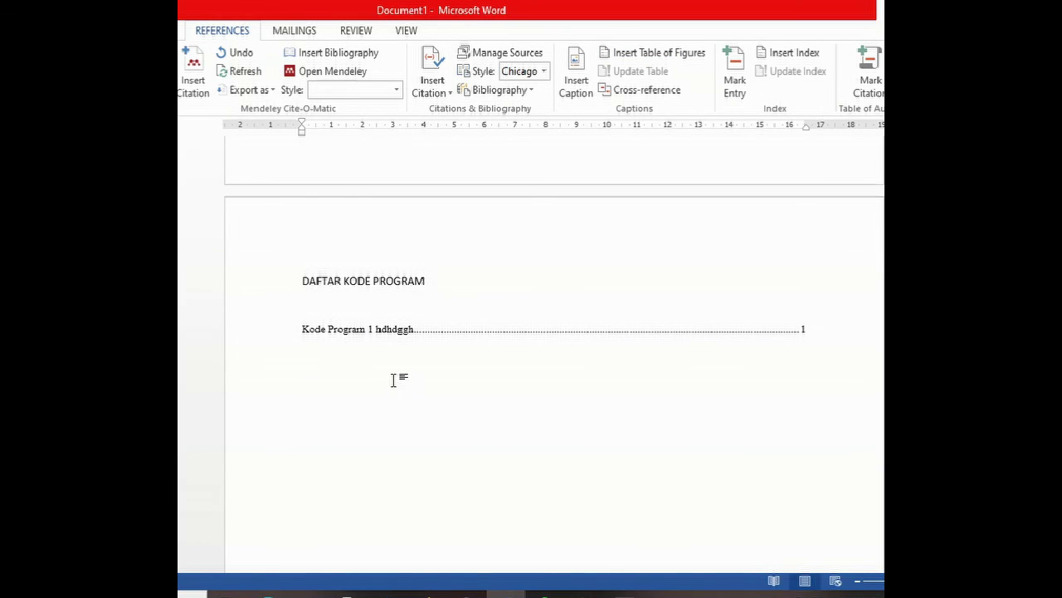
{"action": "left_click", "coordinate": [434, 336]}
{"action": "left_click", "coordinate": [427, 355]}
Step: Review the generated lists on the DAFTAR GAMBAR, DAFTAR TABEL and DAFTAR KODE PROGRAM pages
{"action": "scroll", "coordinate": [555, 355], "scroll_direction": "up", "scroll_amount": 20}
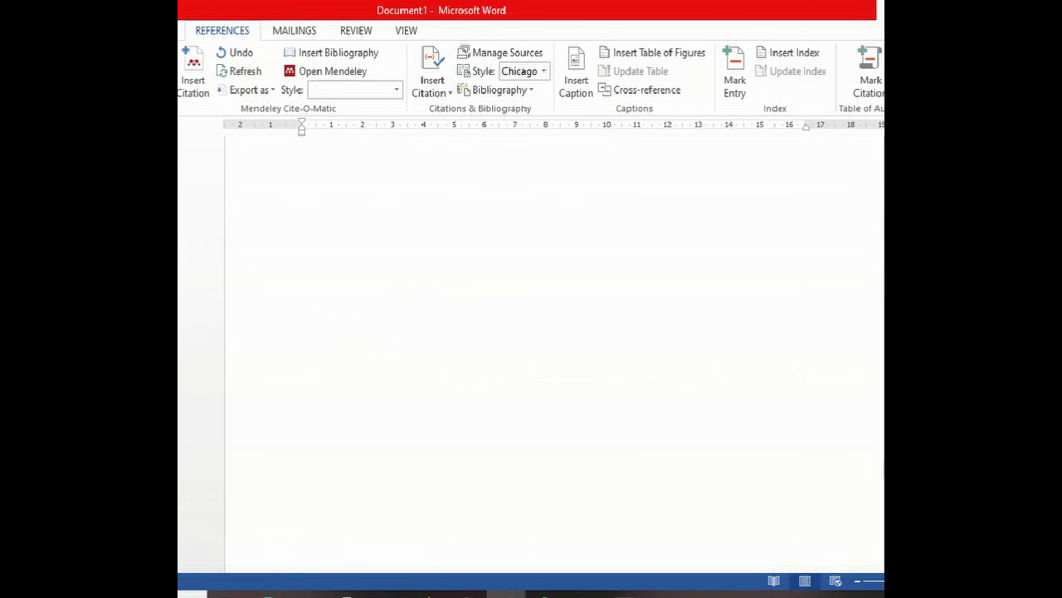
{"action": "scroll", "coordinate": [554, 354], "scroll_direction": "down", "scroll_amount": 5}
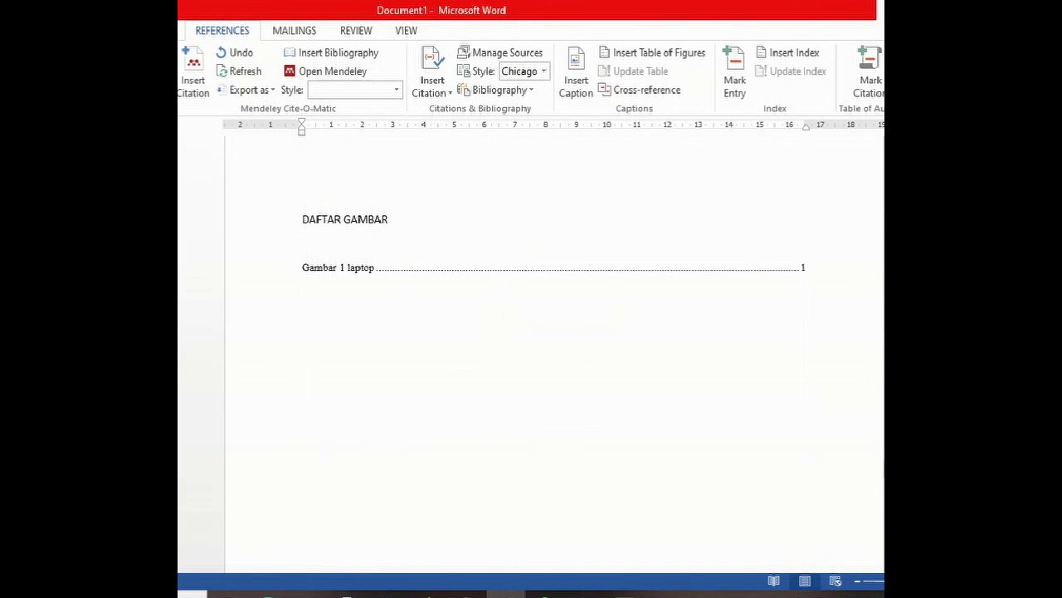
{"action": "scroll", "coordinate": [793, 253], "scroll_direction": "down", "scroll_amount": 10}
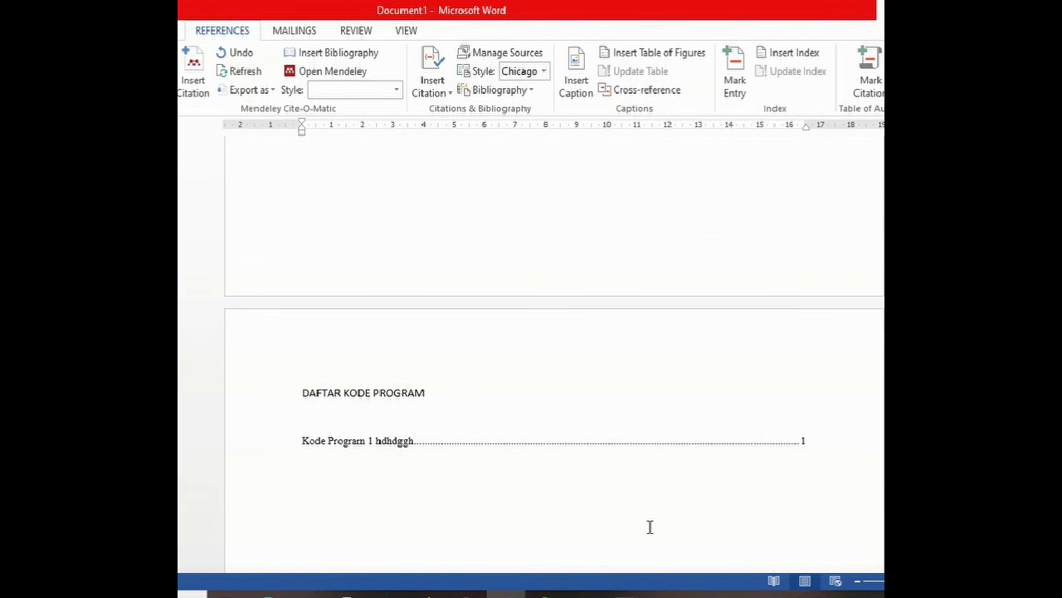